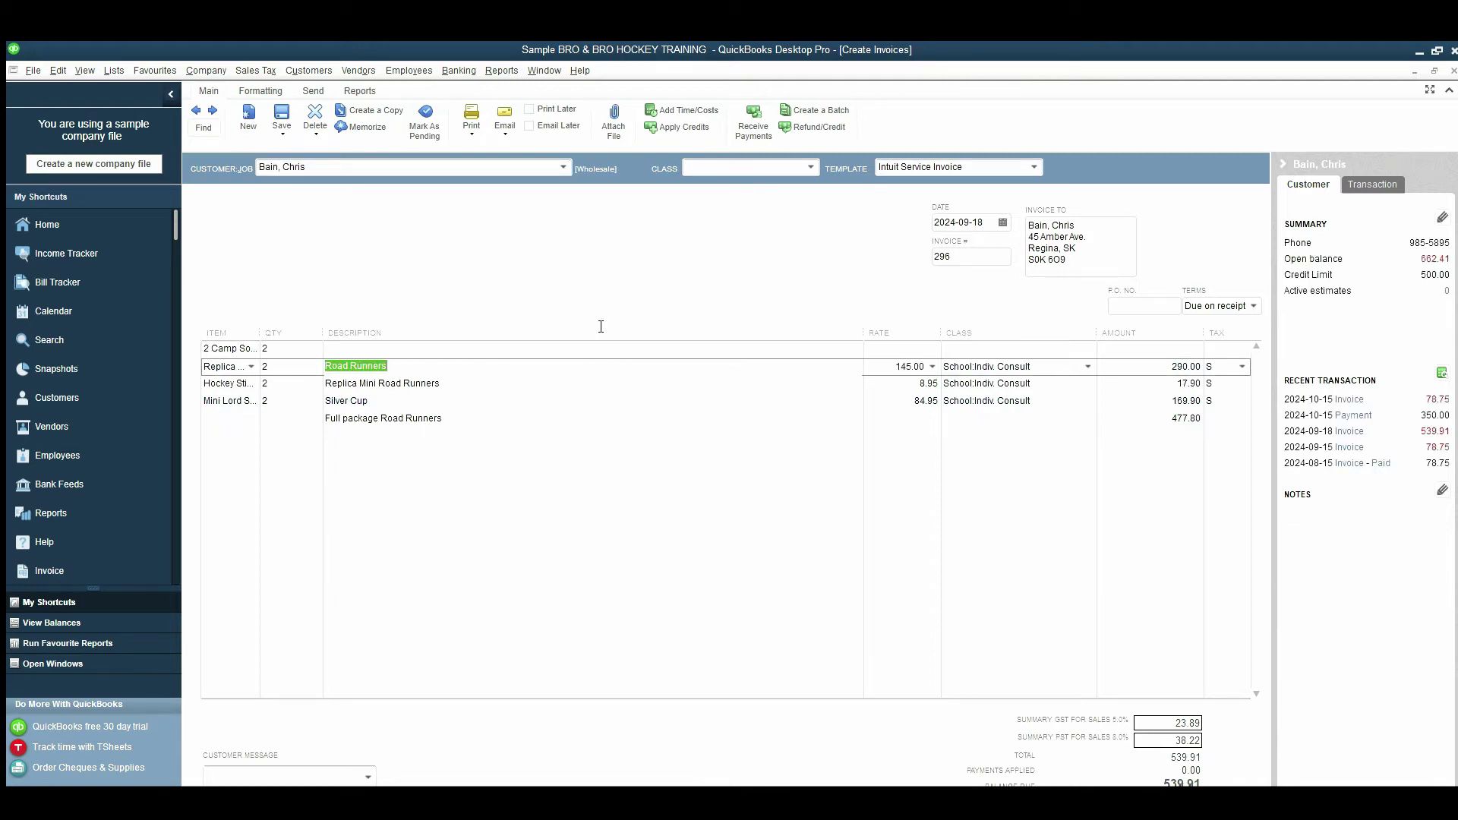
Step: Go through the item lines of the Road Runners invoice and widen the Item column to fit the full item names
{"action": "key", "text": "Down"}
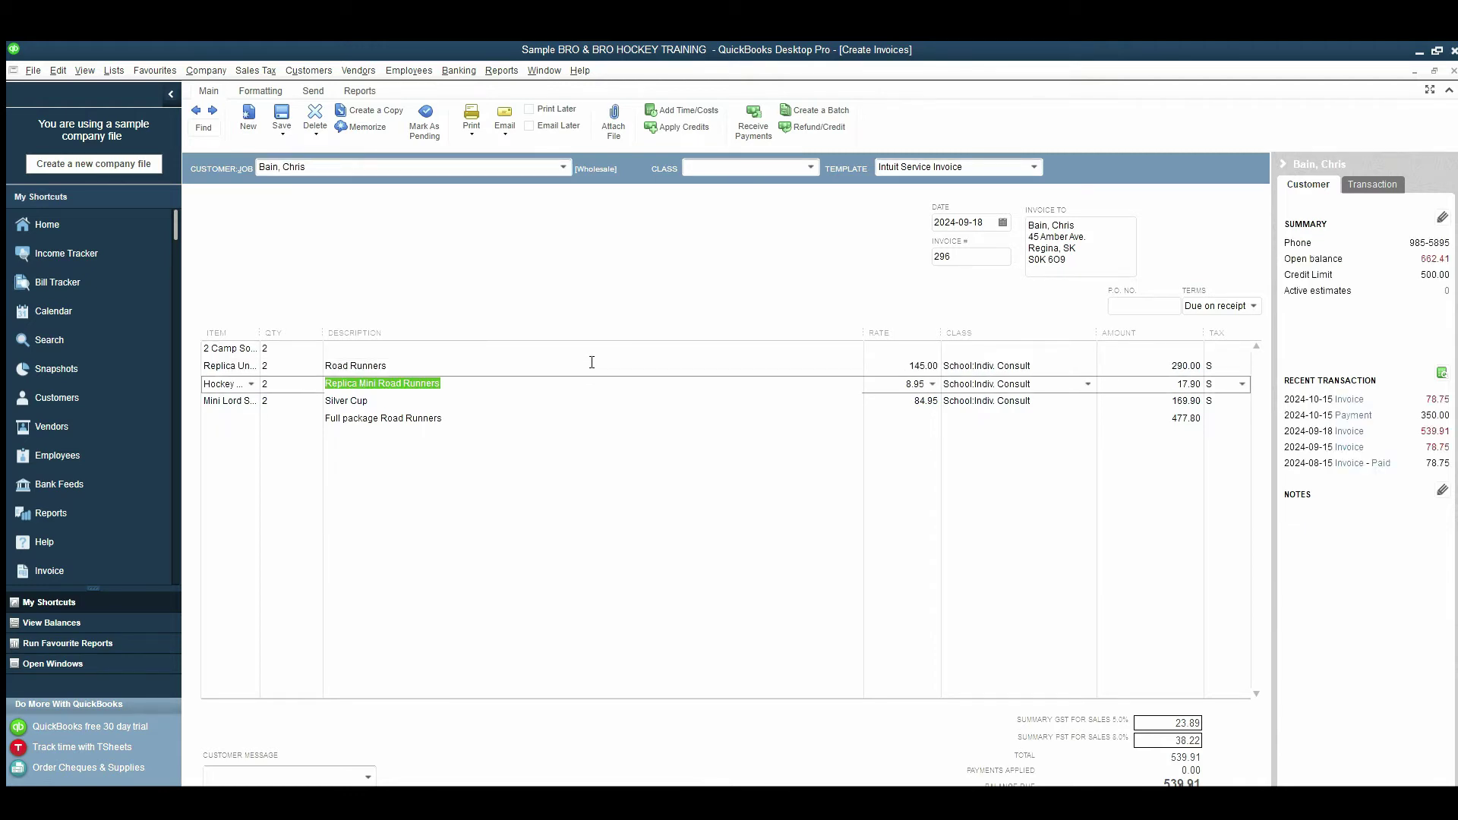
{"action": "key", "text": "Down"}
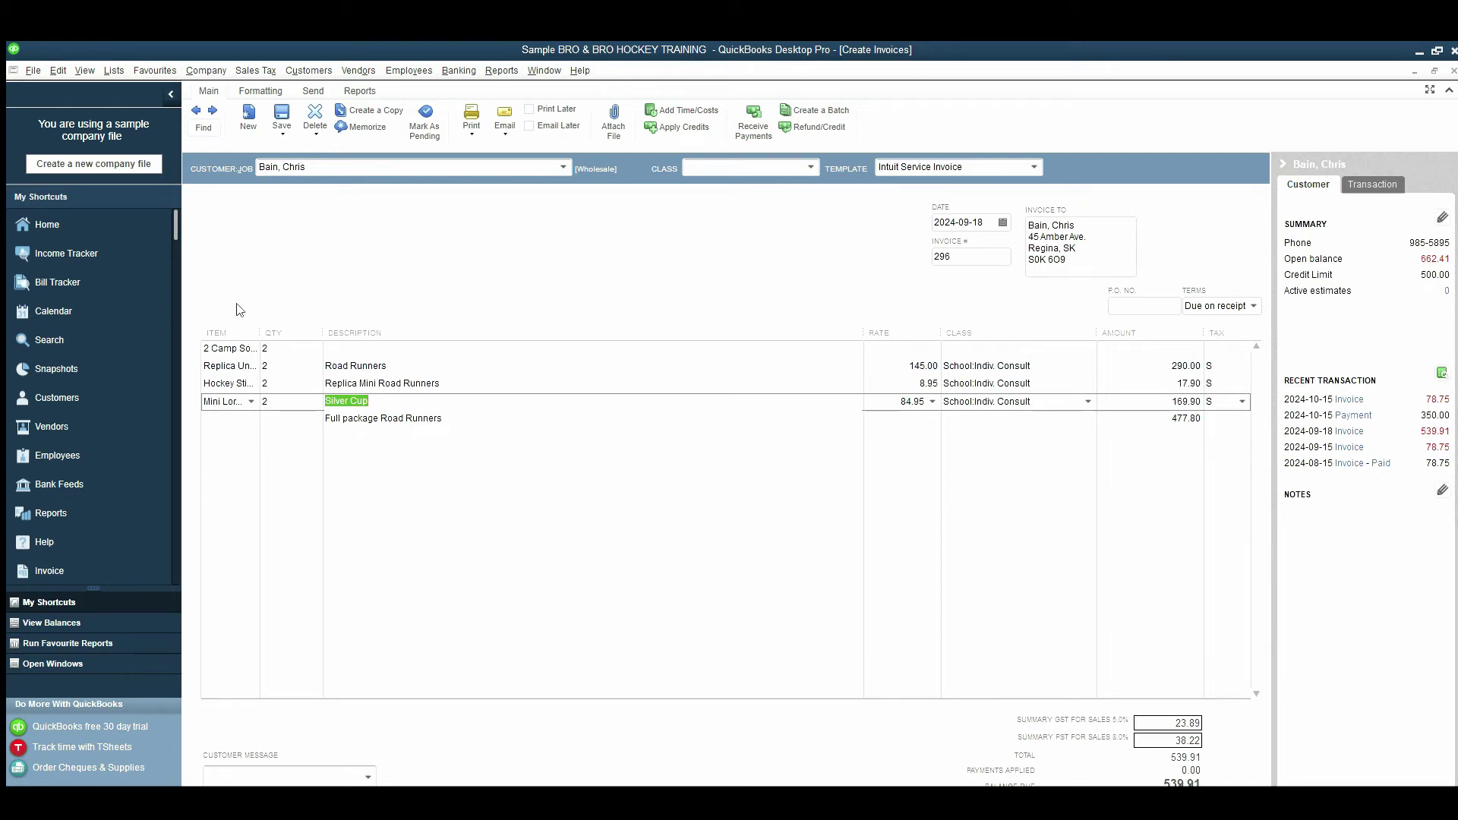
{"action": "left_click_drag", "start_coordinate": [260, 286], "coordinate": [418, 286]}
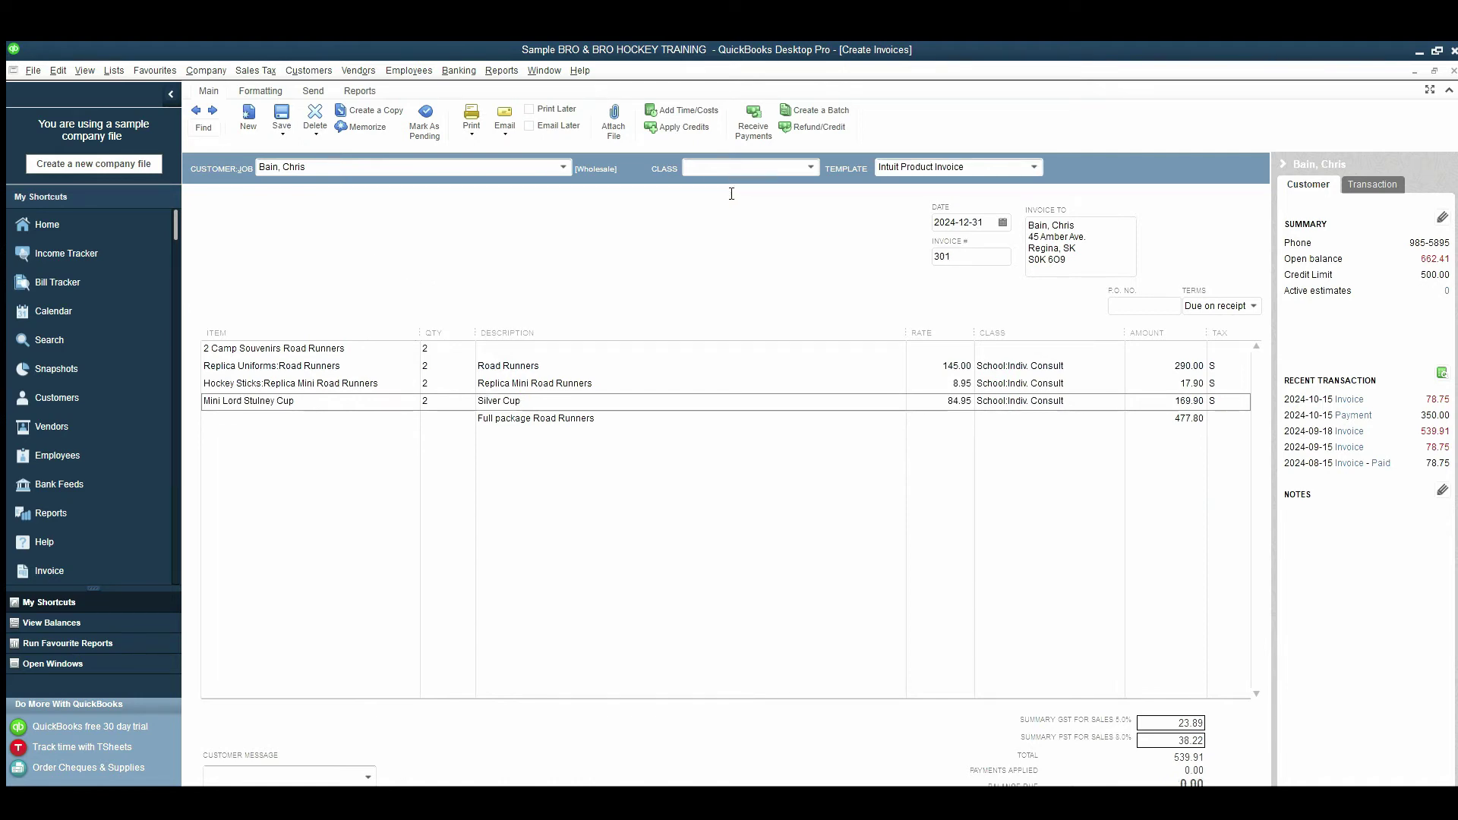
Step: Open the Customer Centre, select the fourth customer in the active customers list, and open an invoice from the transaction list
{"action": "key", "text": "ctrl+j"}
{"action": "left_click", "coordinate": [322, 272]}
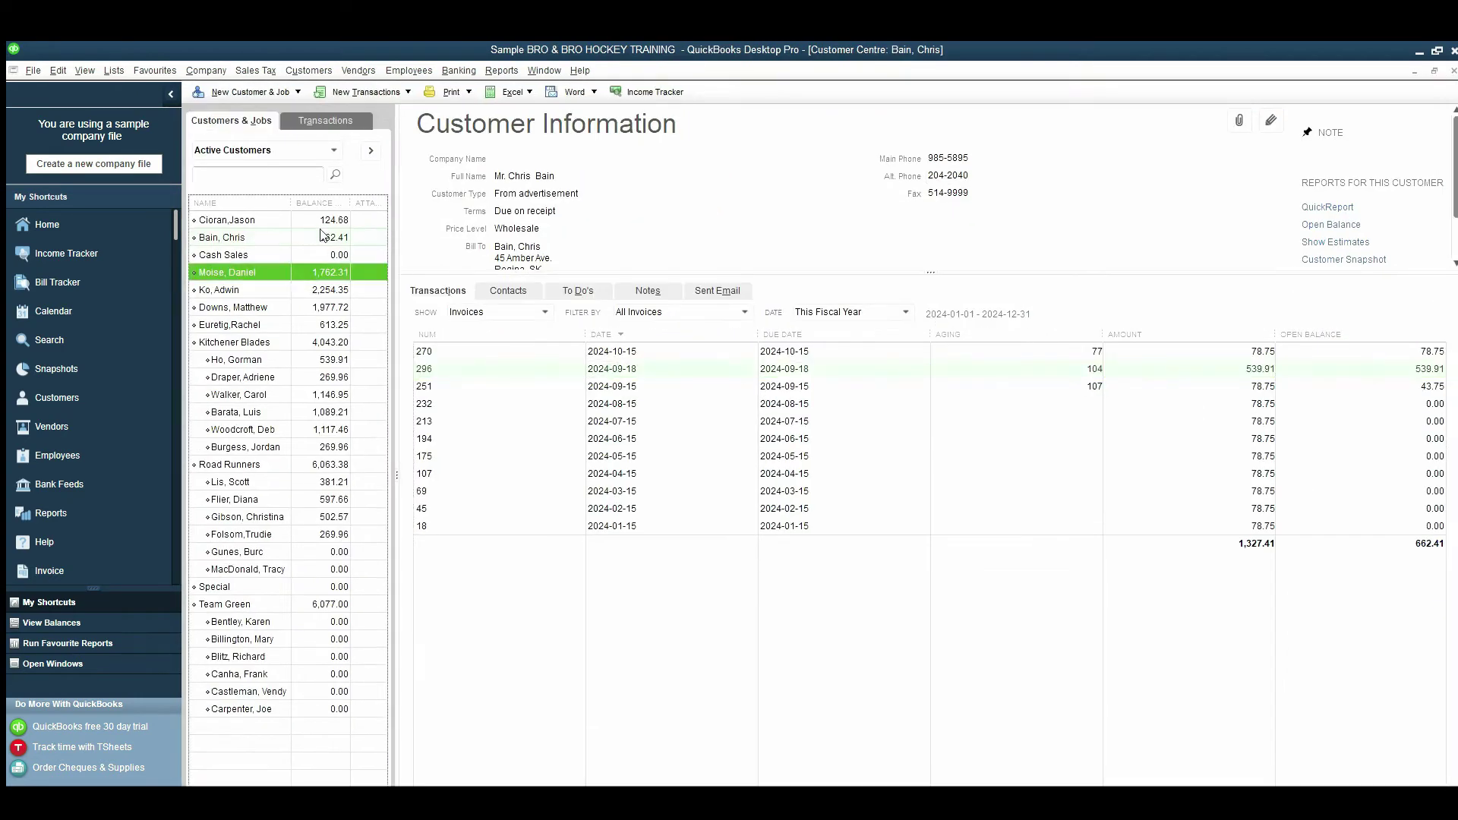
{"action": "double_click", "coordinate": [1018, 368]}
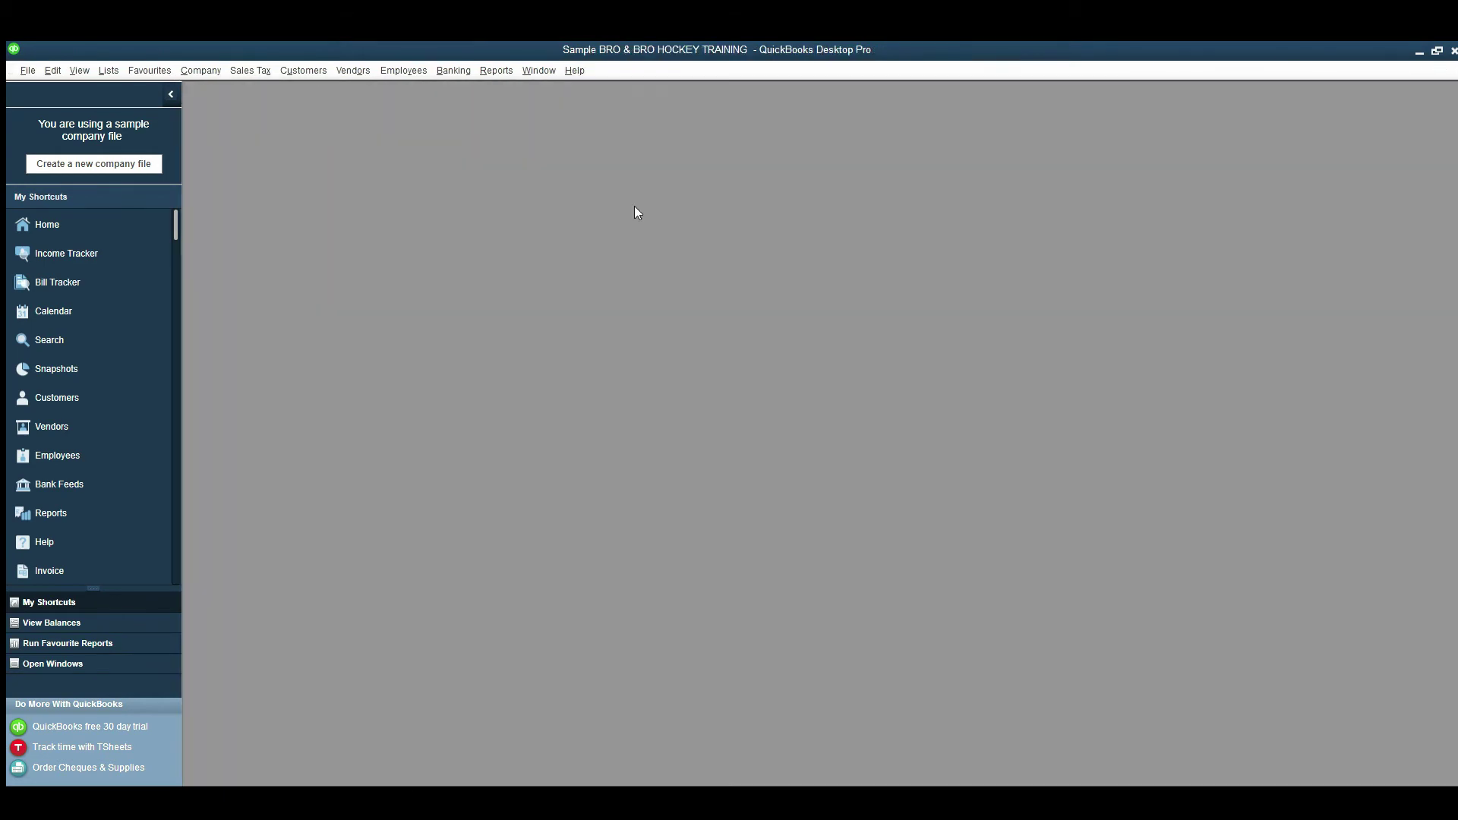
Step: Open the Profit & Loss and Balance Sheet reports and tile their windows vertically
{"action": "key", "text": "alt+r"}
{"action": "key", "text": "Return"}
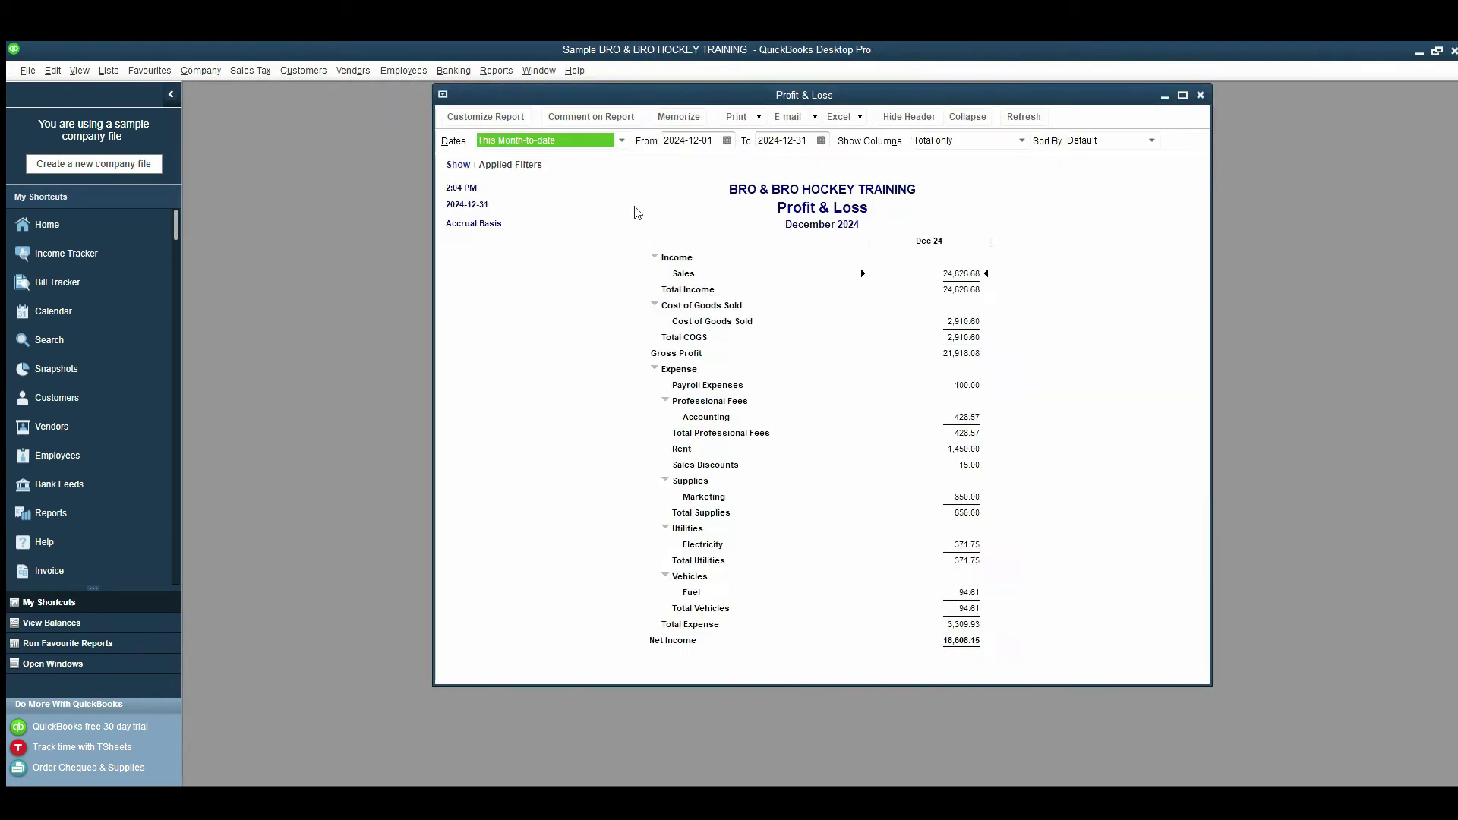
{"action": "key", "text": "Return"}
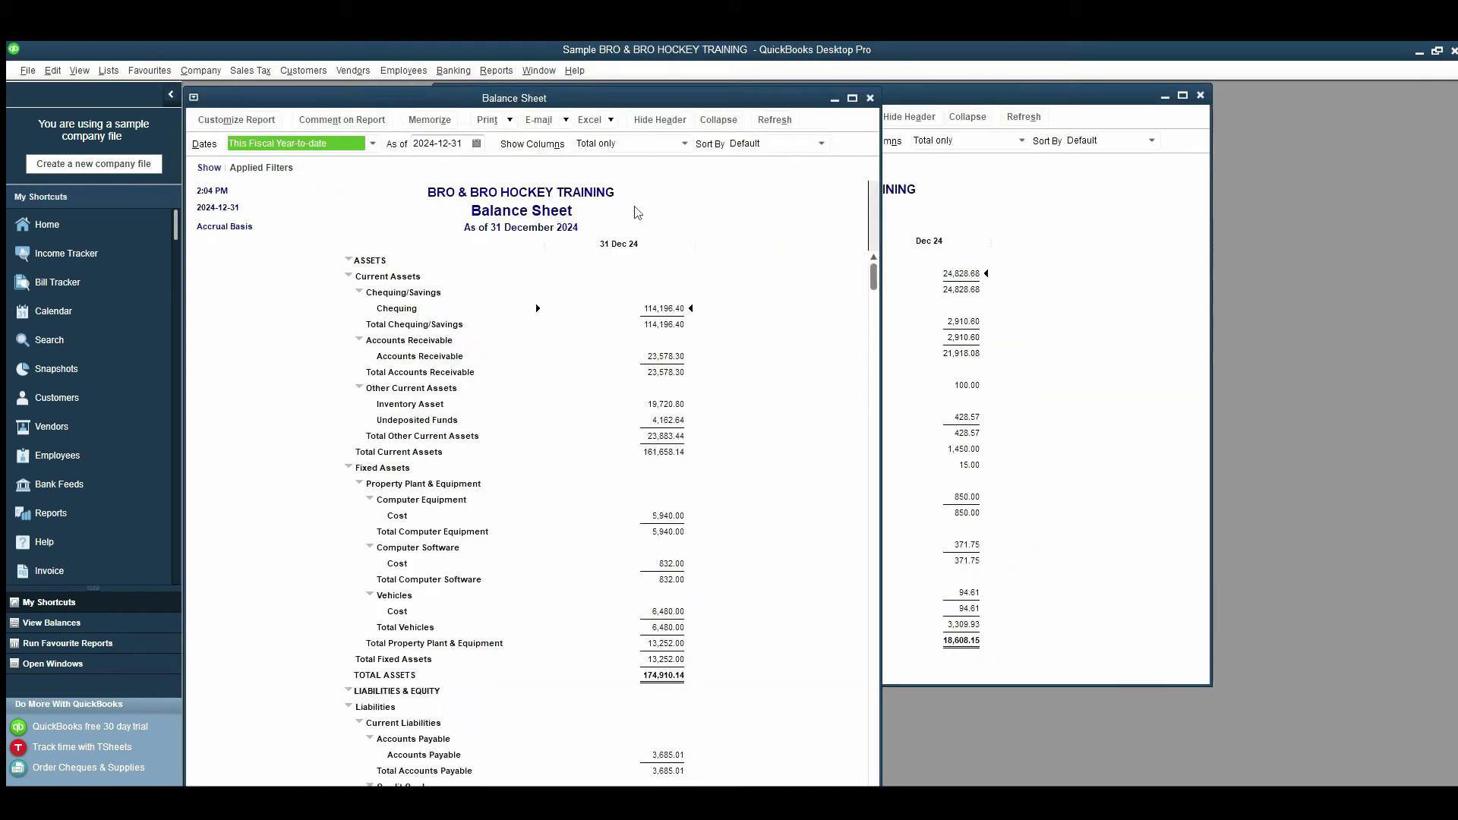
{"action": "key", "text": "alt+w"}
{"action": "key", "text": "v"}
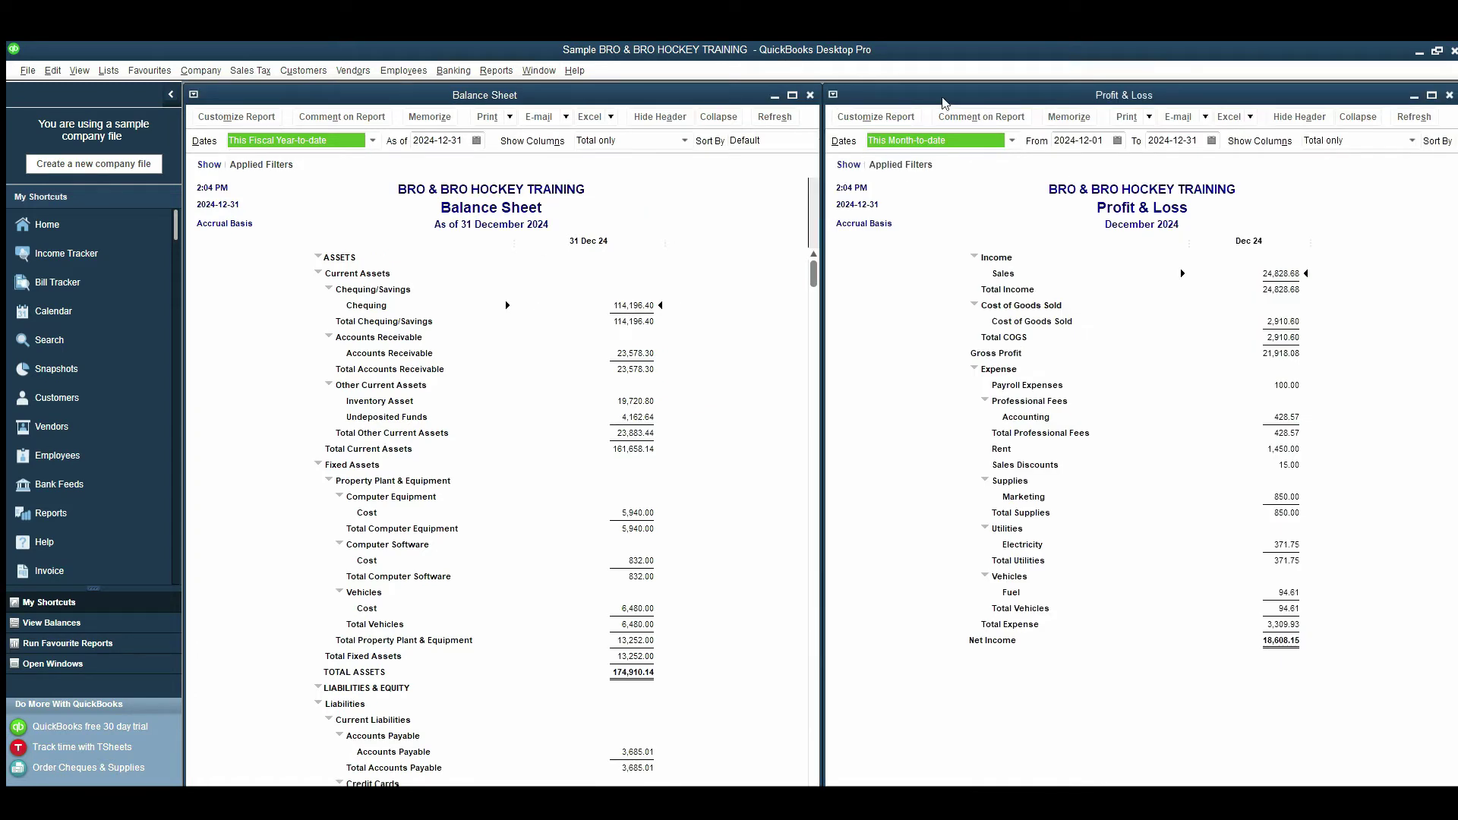
Step: Set the Profit & Loss report dates to This Fiscal Year and the Balance Sheet date to Today
{"action": "left_click", "coordinate": [937, 141]}
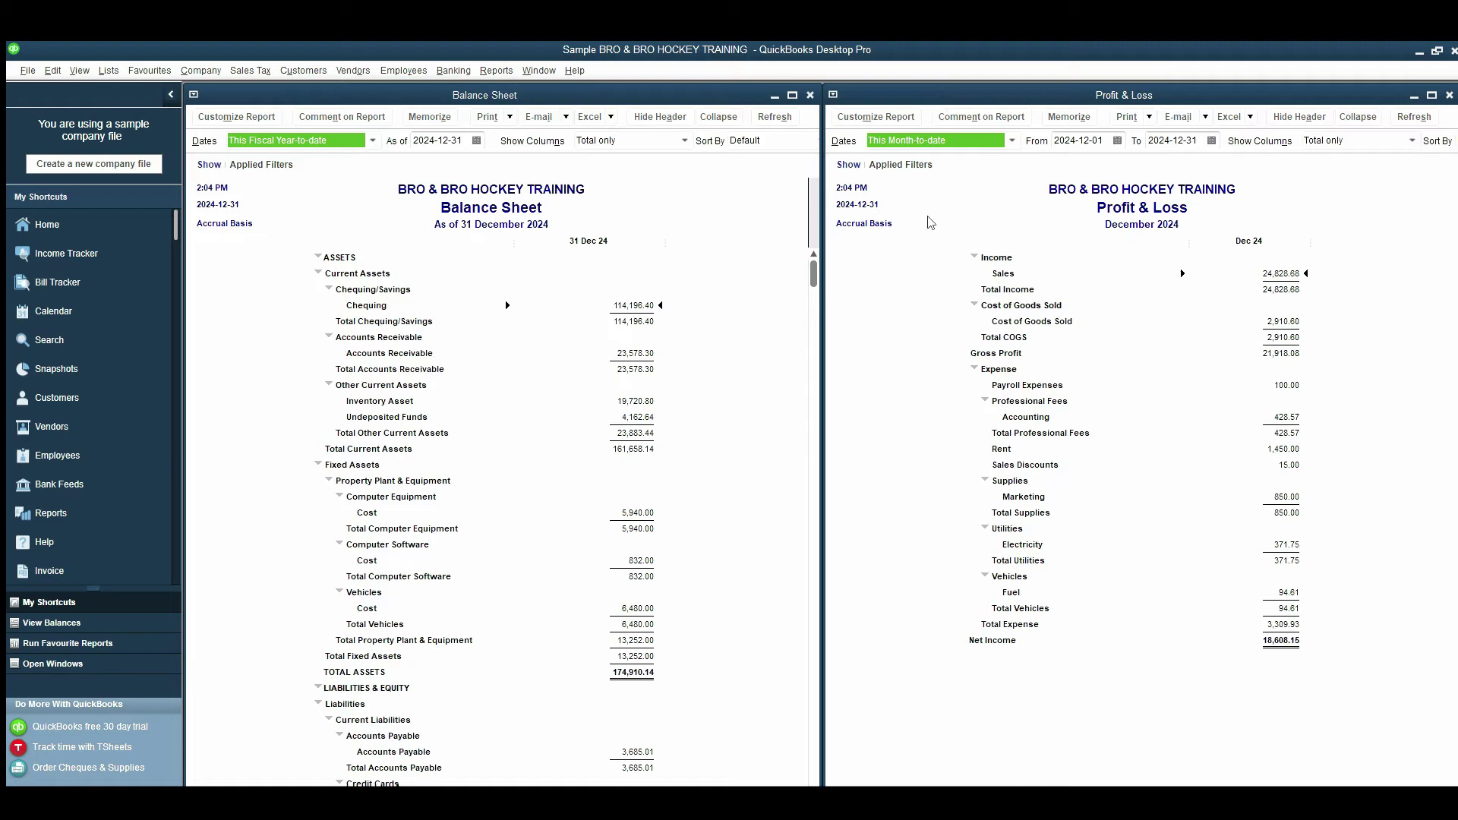
{"action": "left_click", "coordinate": [931, 258]}
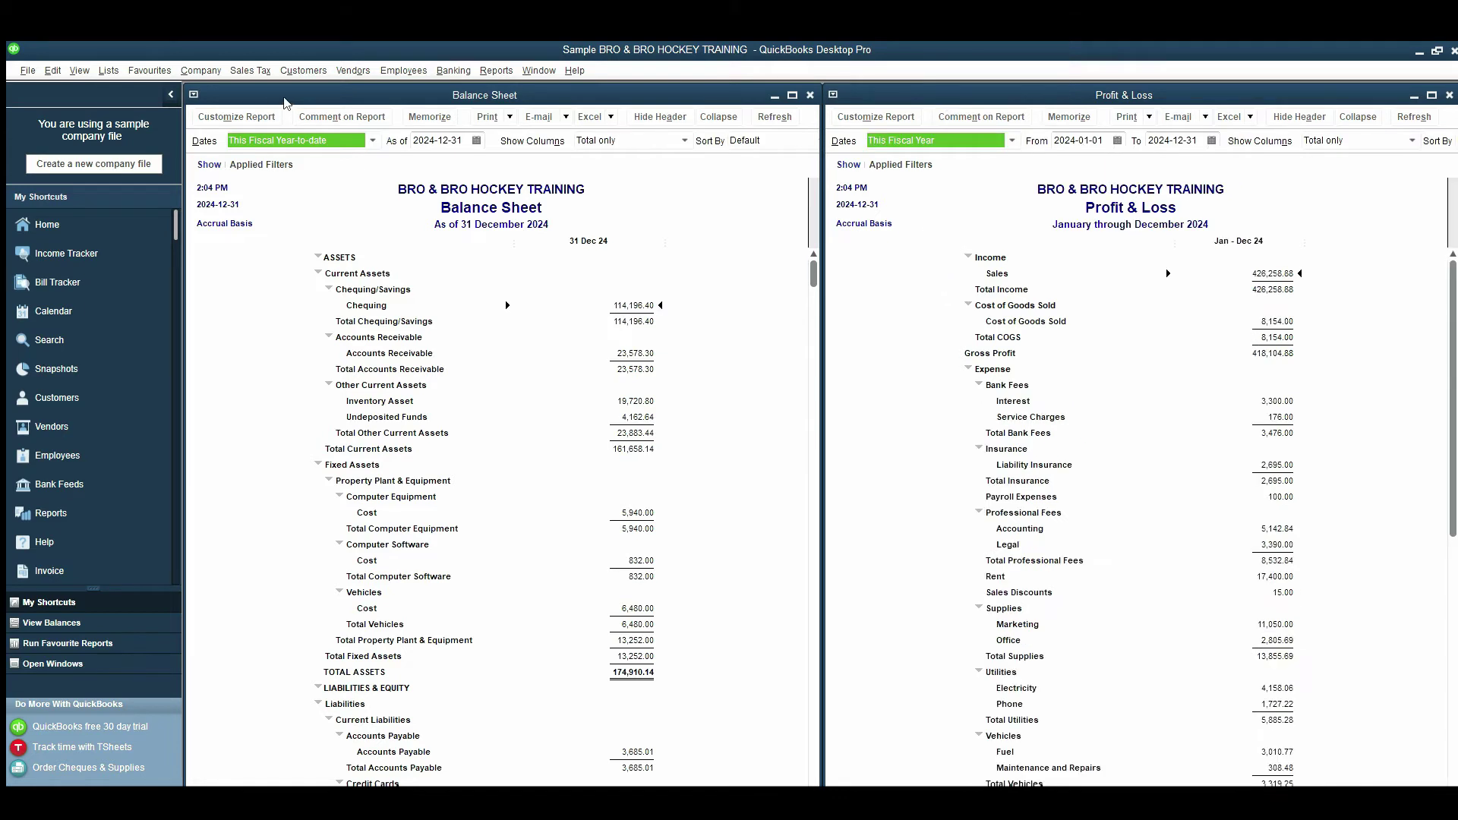
{"action": "left_click", "coordinate": [286, 141]}
{"action": "left_click", "coordinate": [288, 158]}
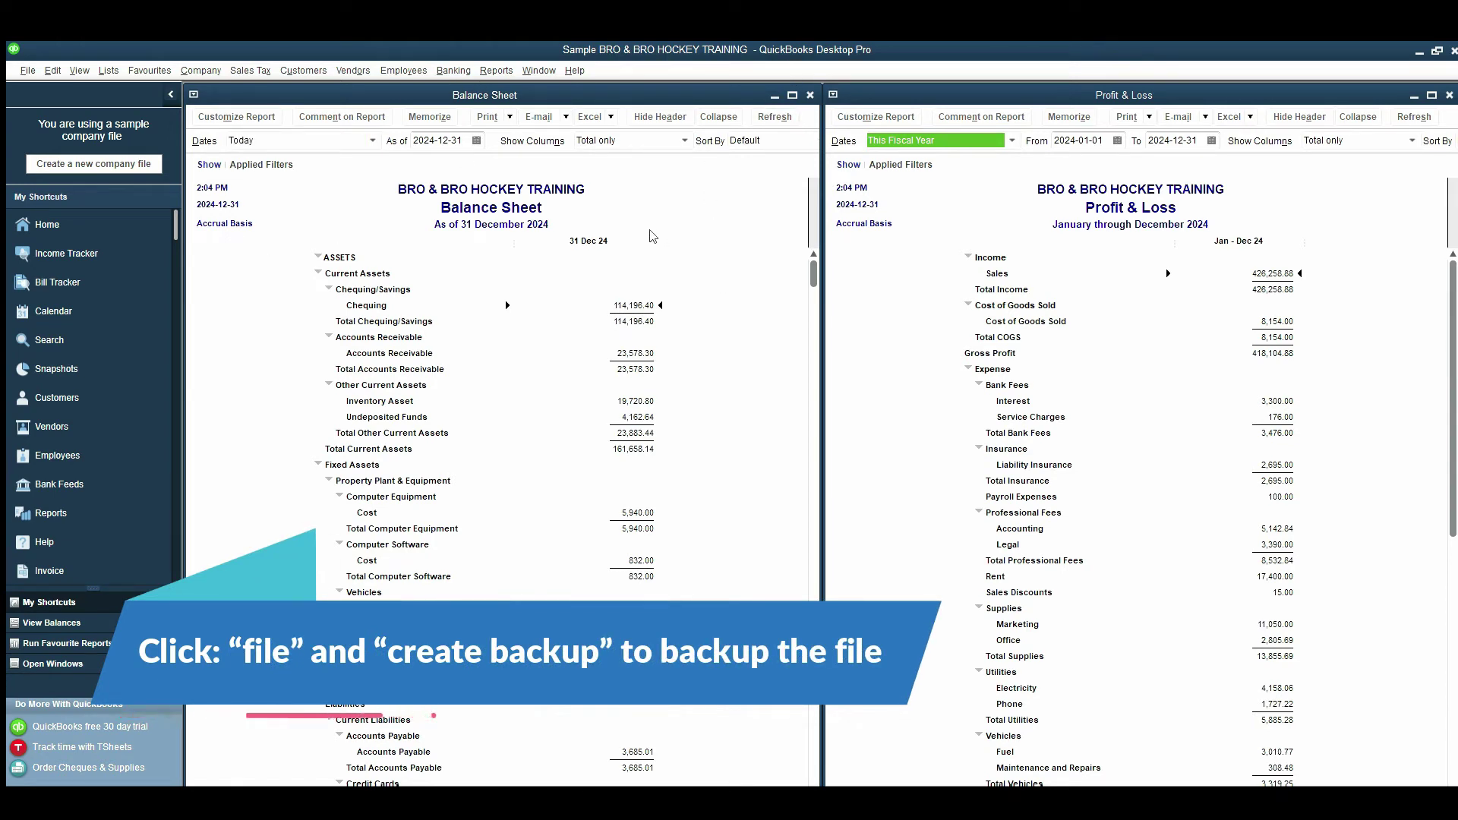
Step: Open the Trial Balance report and maximize its window
{"action": "scroll", "coordinate": [647, 258], "scroll_direction": "down", "scroll_amount": 3}
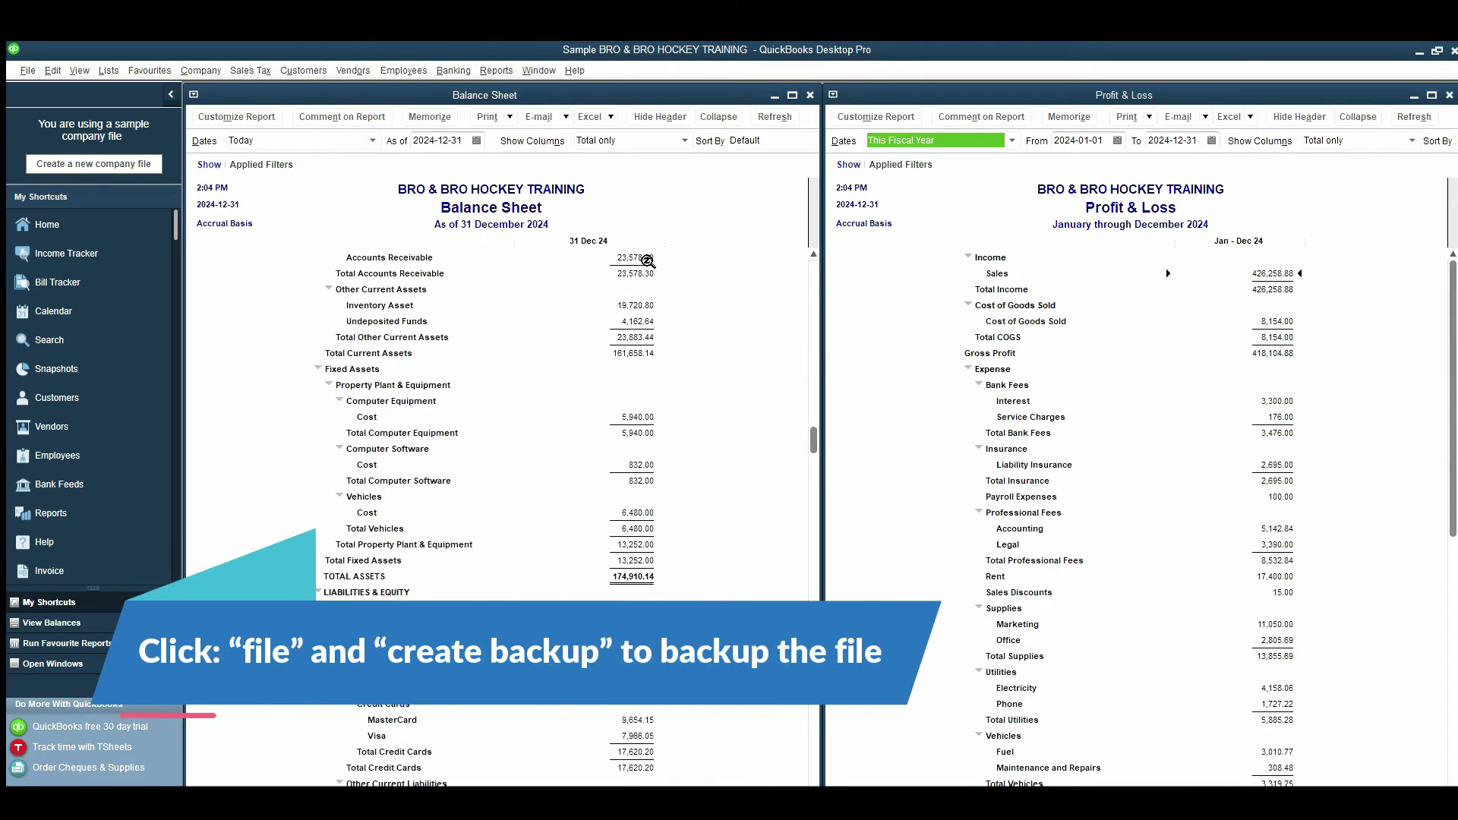
{"action": "scroll", "coordinate": [647, 260], "scroll_direction": "down", "scroll_amount": 4}
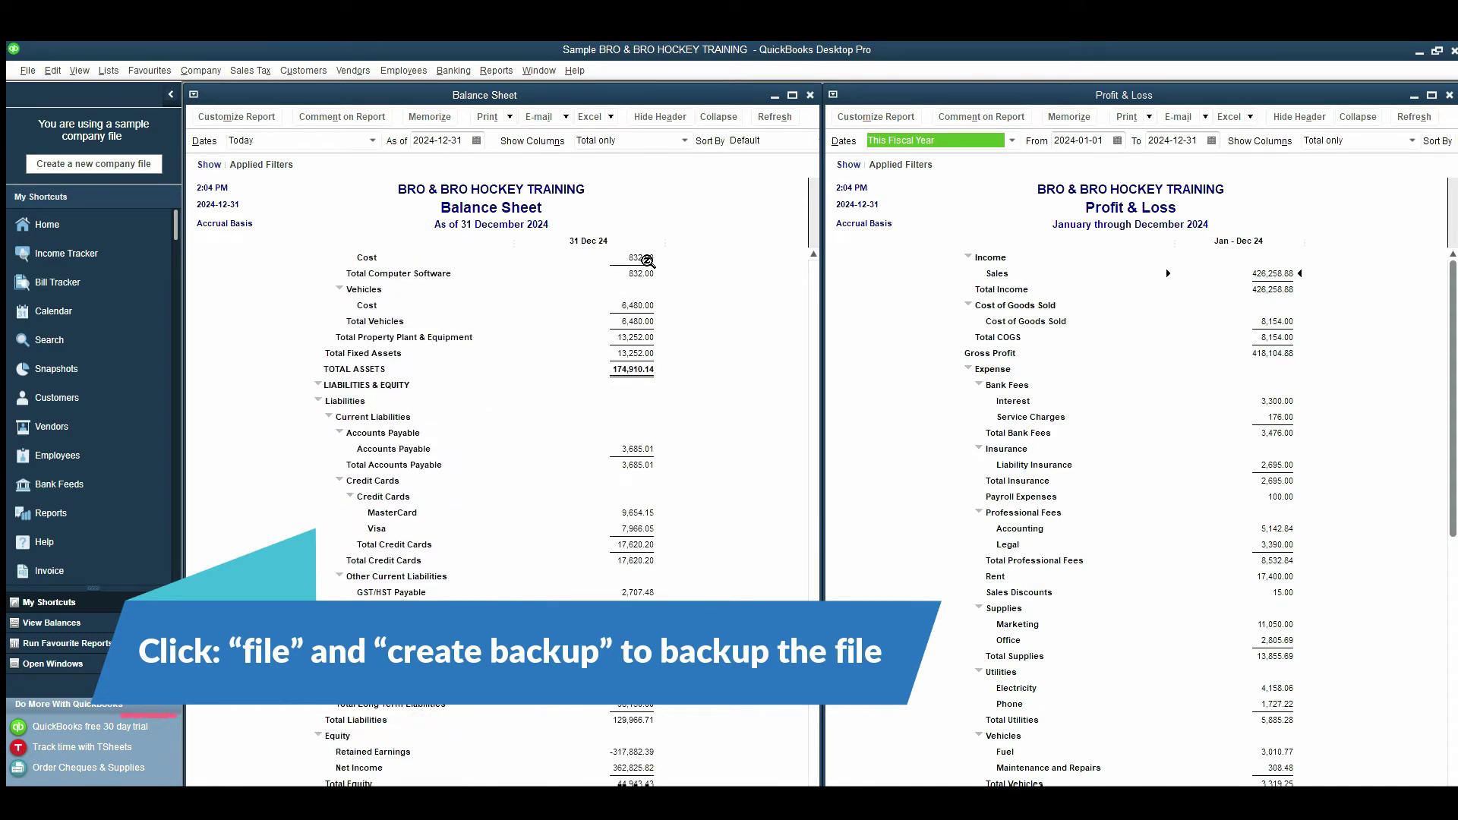
{"action": "scroll", "coordinate": [1295, 766], "scroll_direction": "down", "scroll_amount": 1}
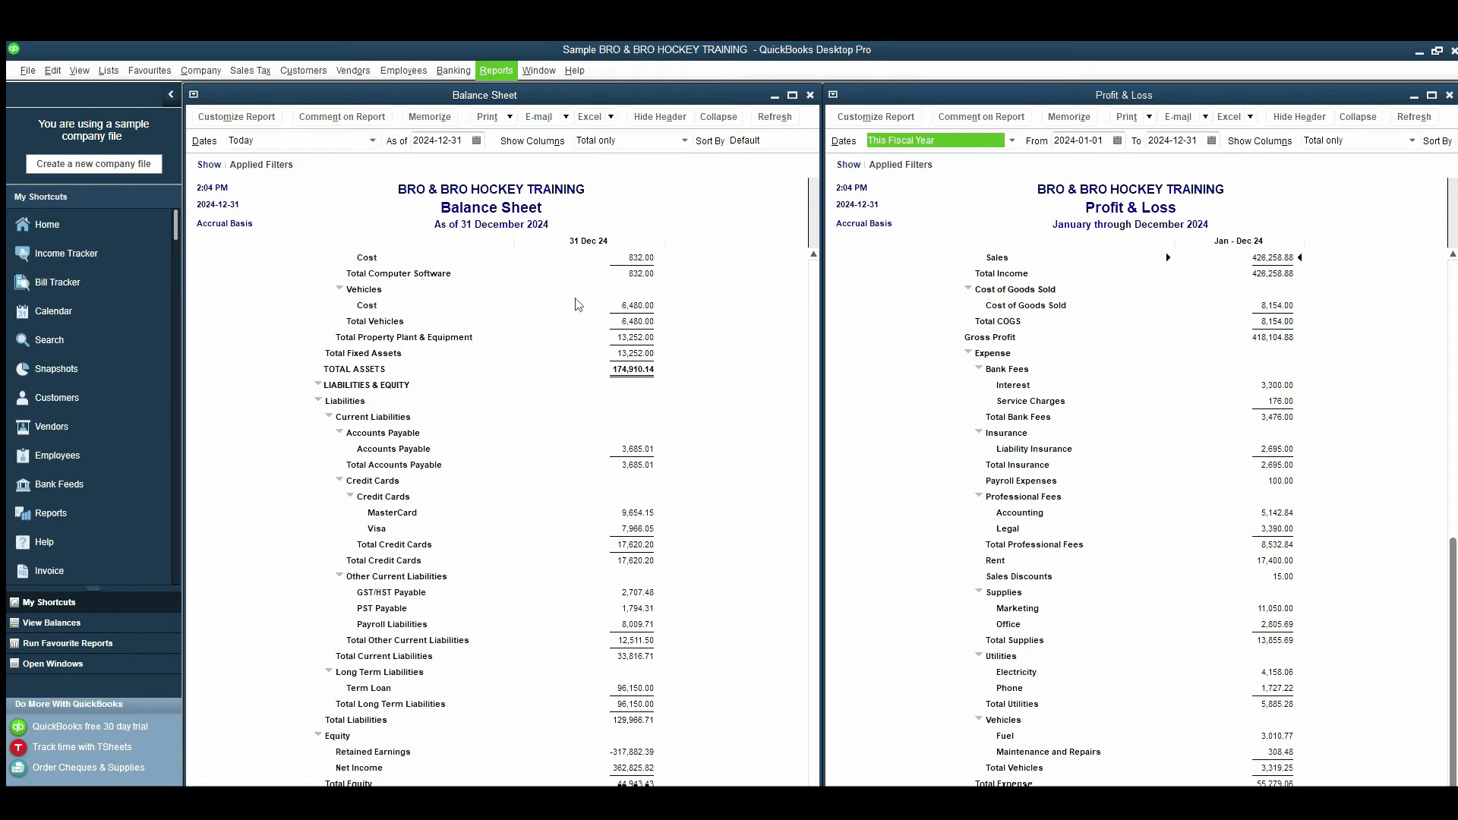
{"action": "left_click", "coordinate": [694, 294]}
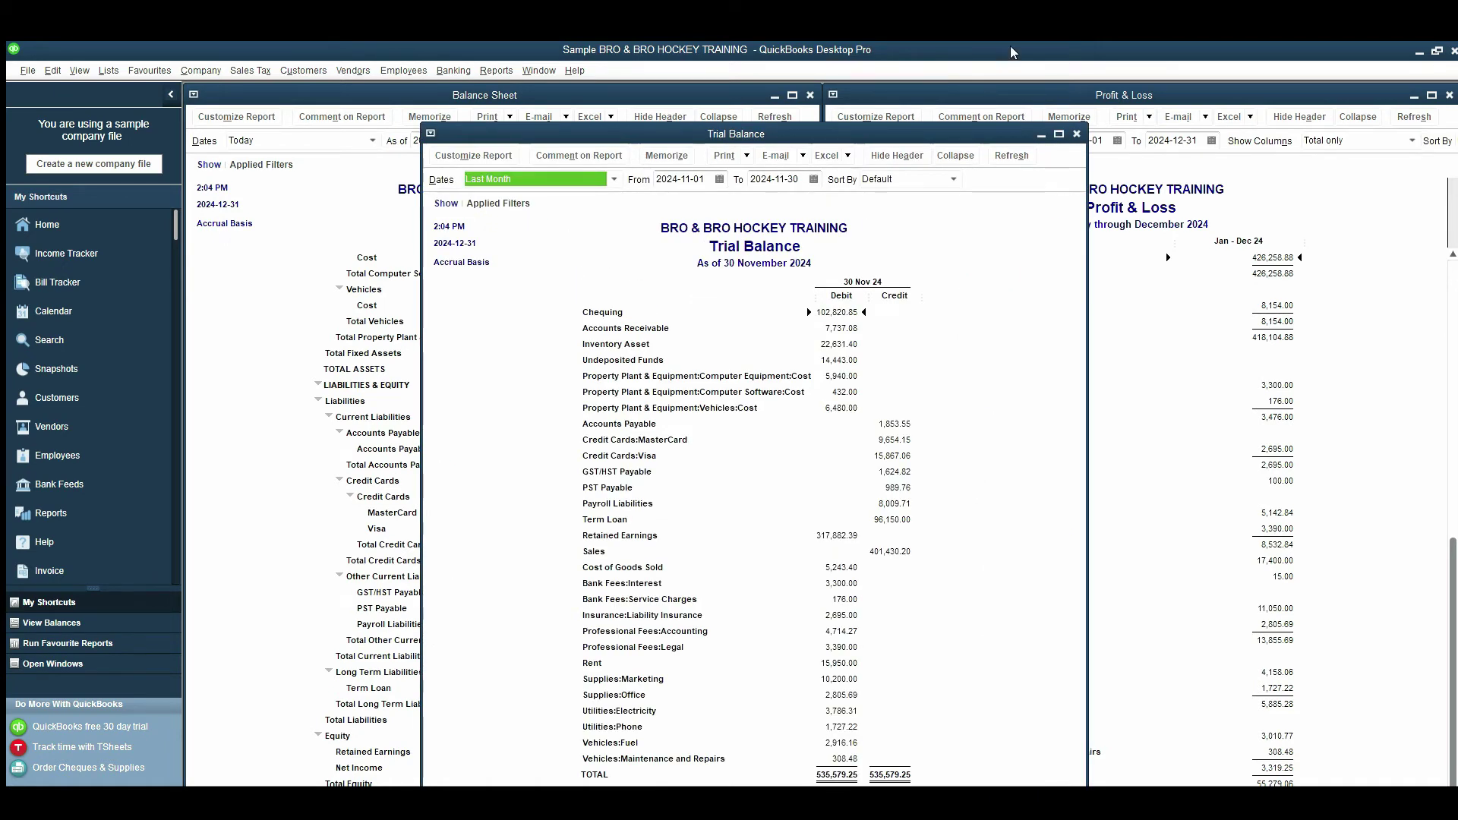
{"action": "left_click", "coordinate": [1059, 134]}
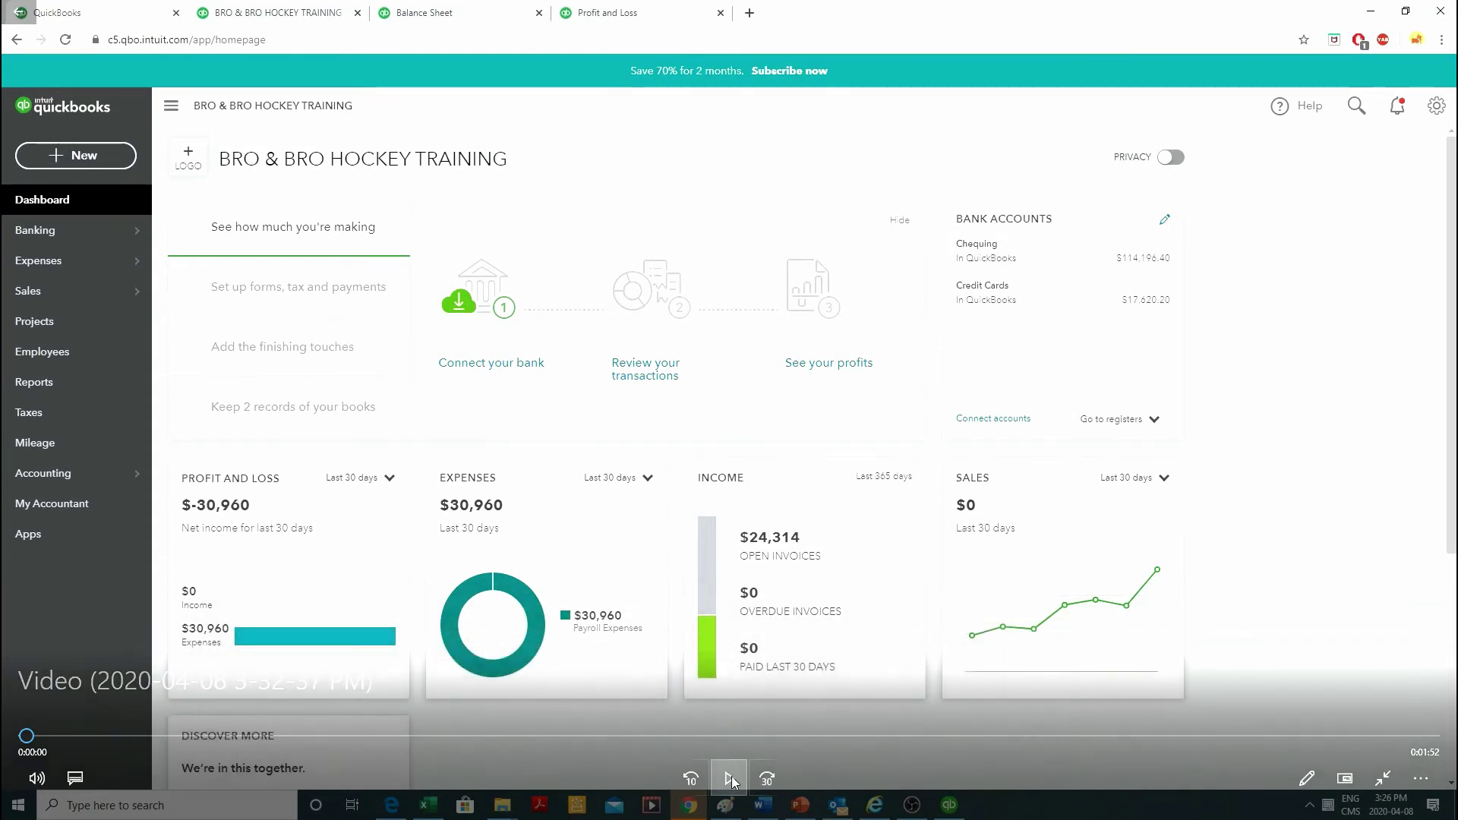
{"action": "left_click", "coordinate": [731, 776]}
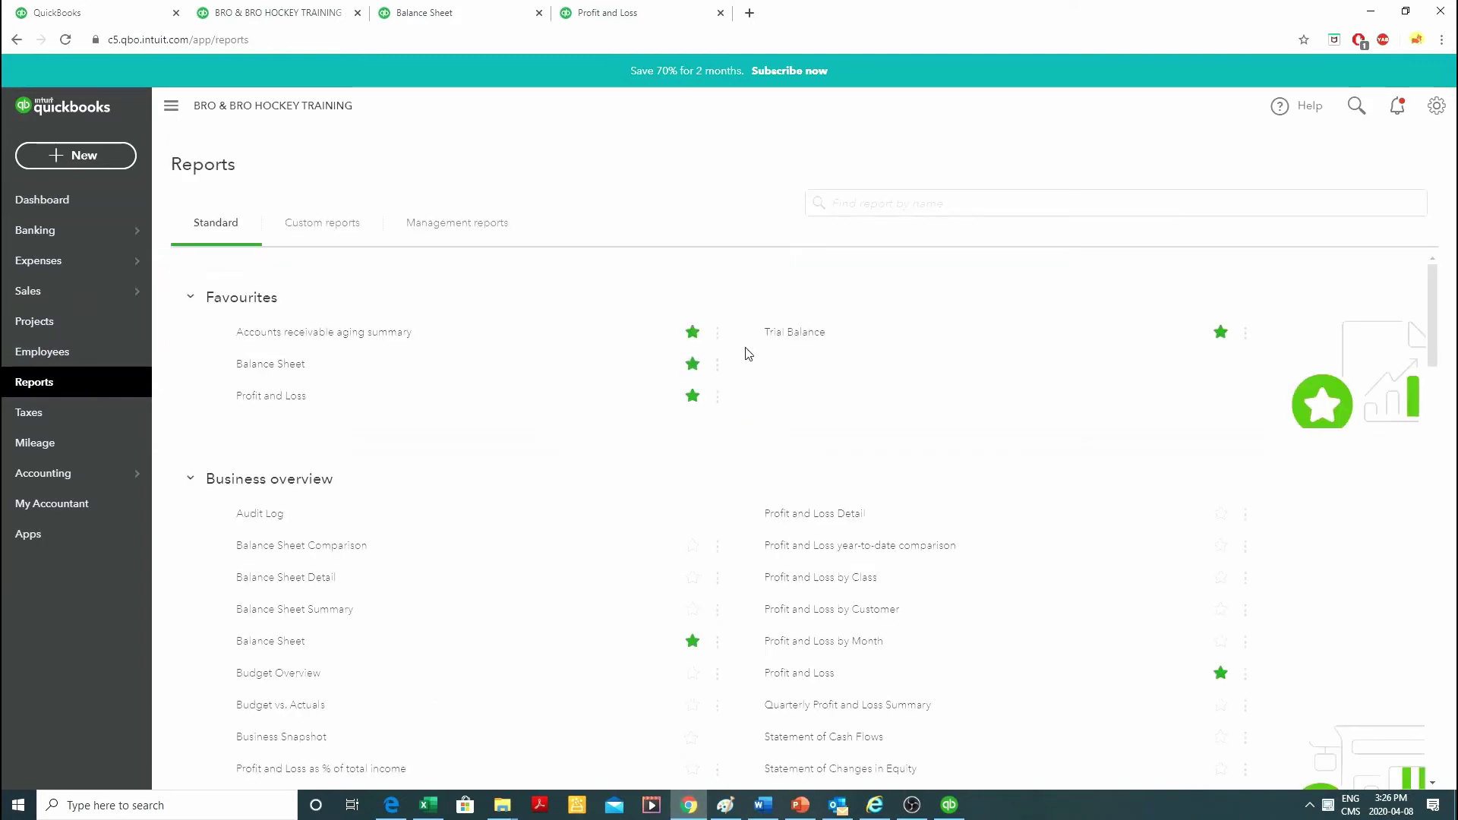
Step: Open the favourite Trial Balance report in QuickBooks Online and highlight the start and end dates of its report period
{"action": "left_click", "coordinate": [775, 335]}
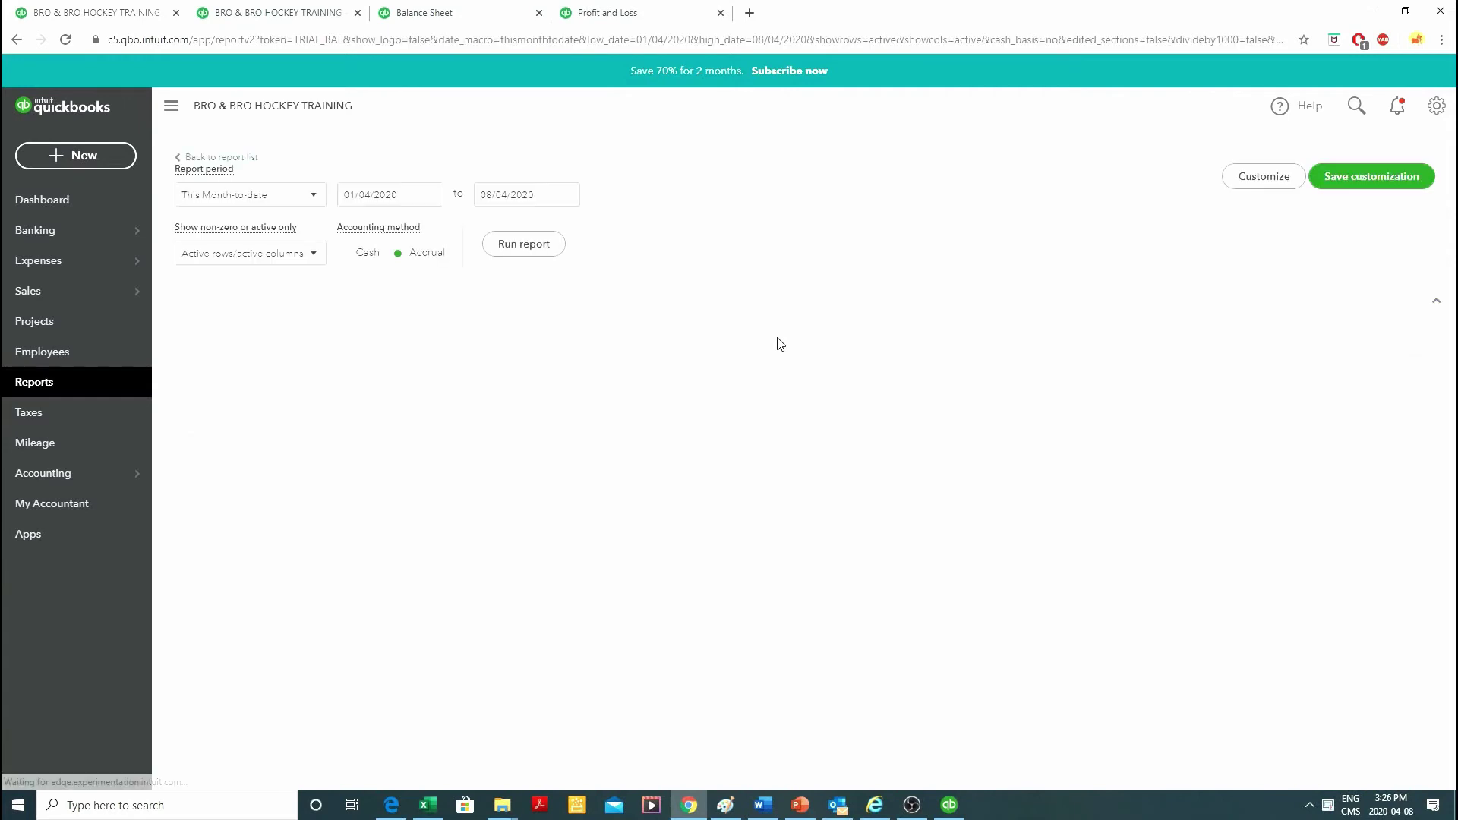
{"action": "left_click_drag", "start_coordinate": [396, 221], "coordinate": [343, 222]}
{"action": "left_click_drag", "start_coordinate": [534, 222], "coordinate": [482, 220]}
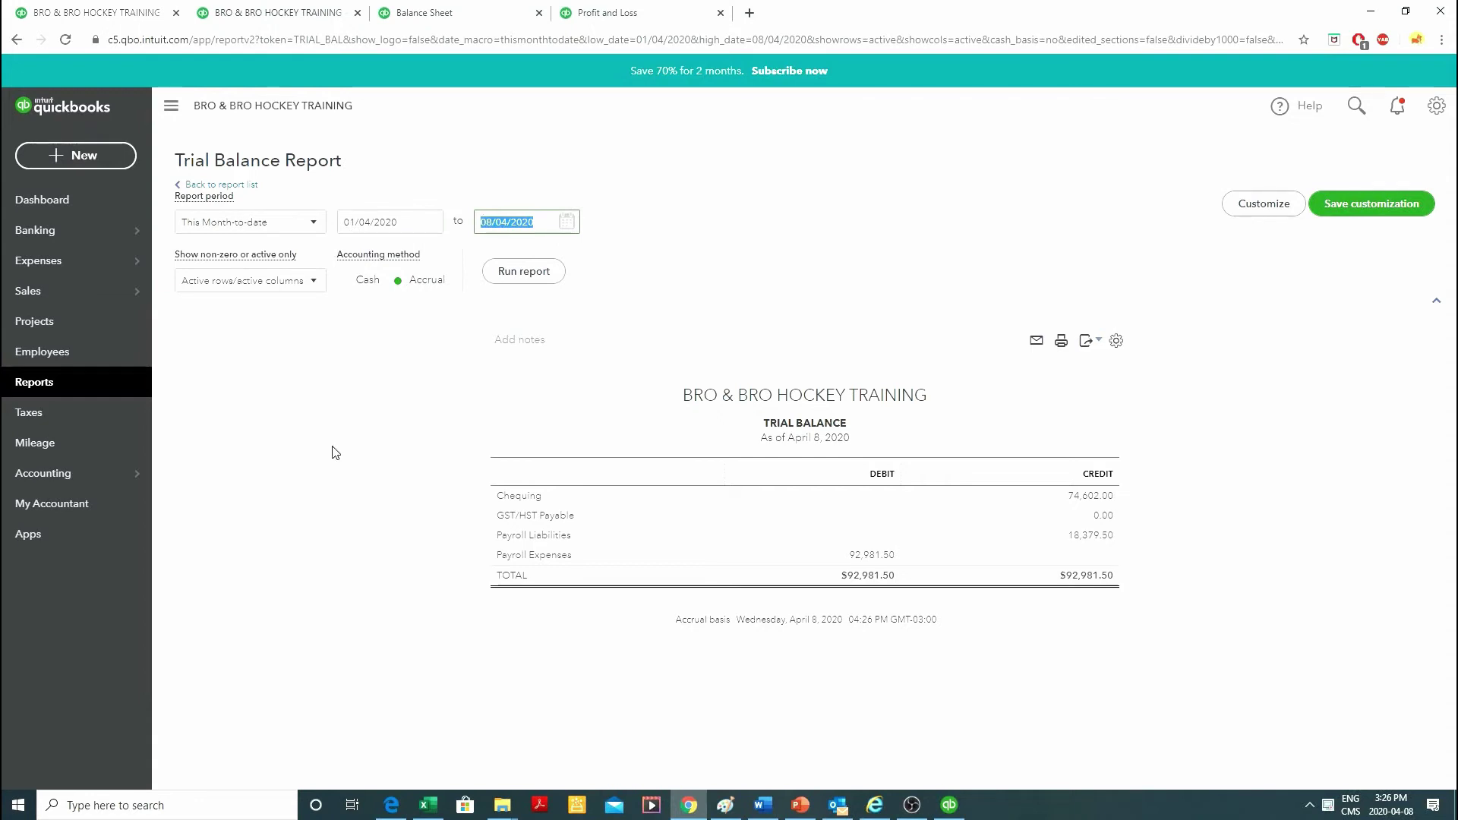
Step: Switch to the browser tab with the Trial Balance as of December 31, 2024 and review its account balances
{"action": "left_click", "coordinate": [242, 14]}
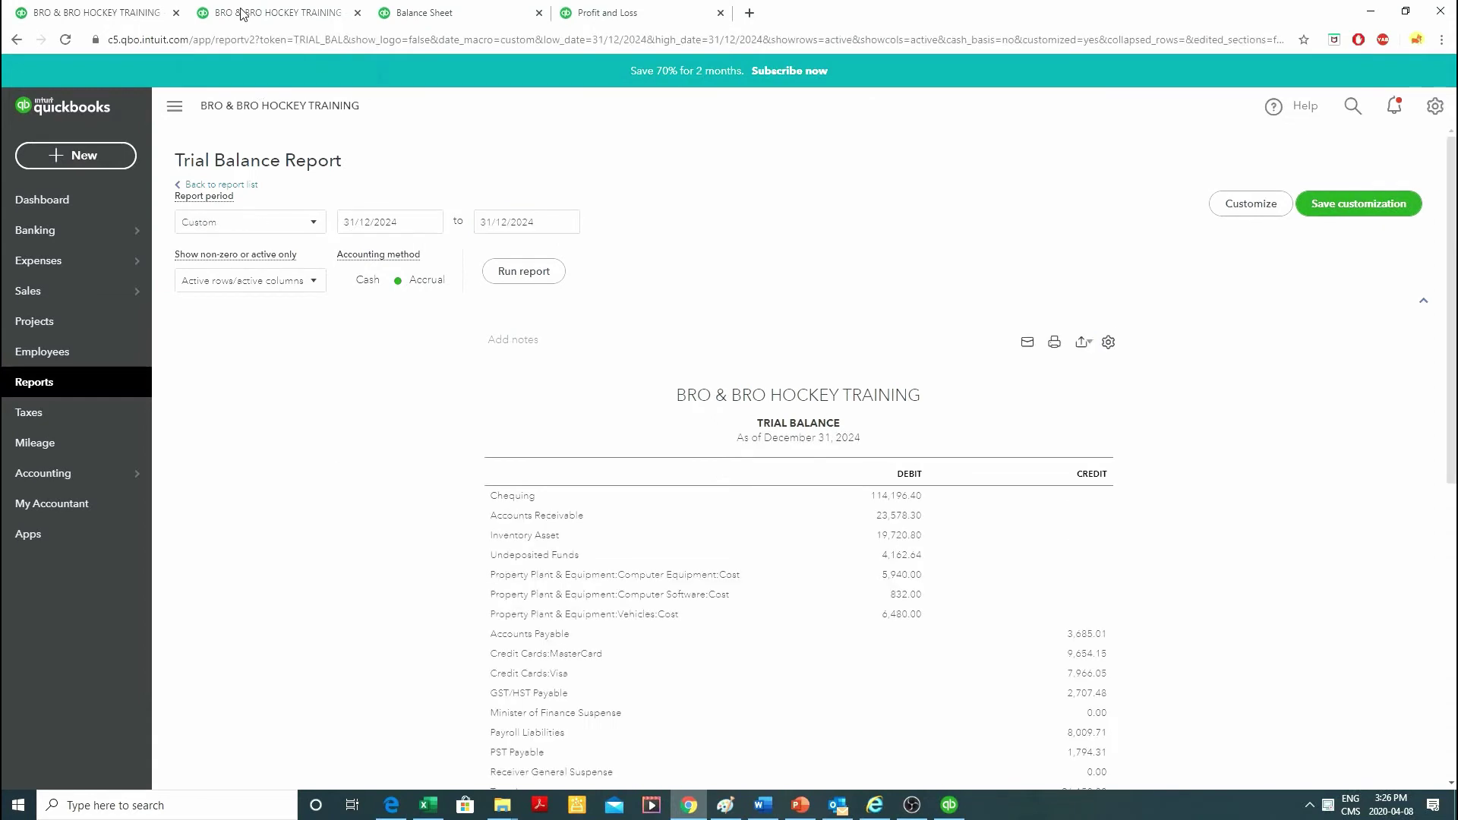
{"action": "left_click", "coordinate": [398, 221]}
{"action": "left_click", "coordinate": [343, 368]}
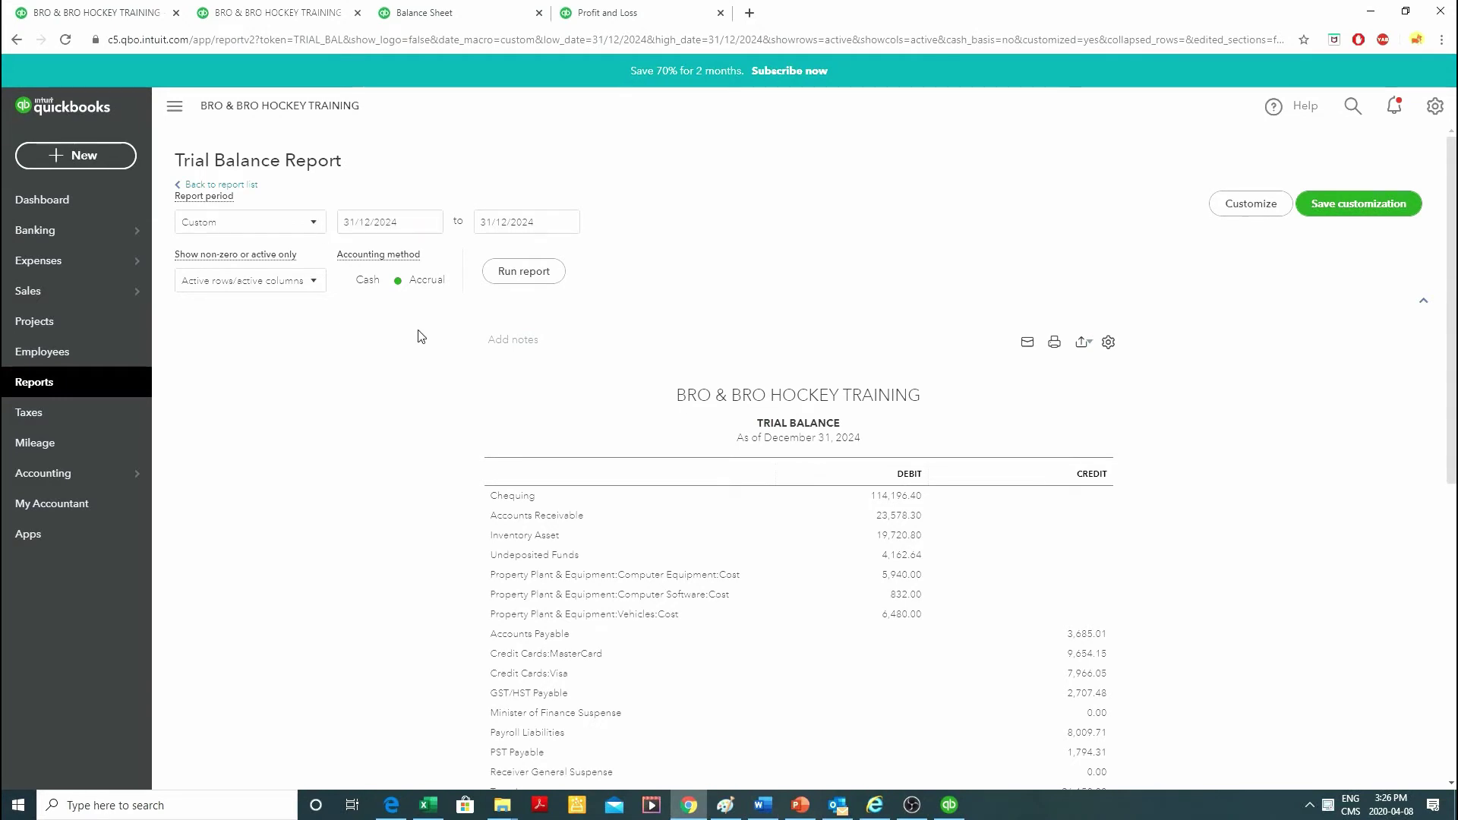
{"action": "scroll", "coordinate": [421, 336], "scroll_direction": "down", "scroll_amount": 5}
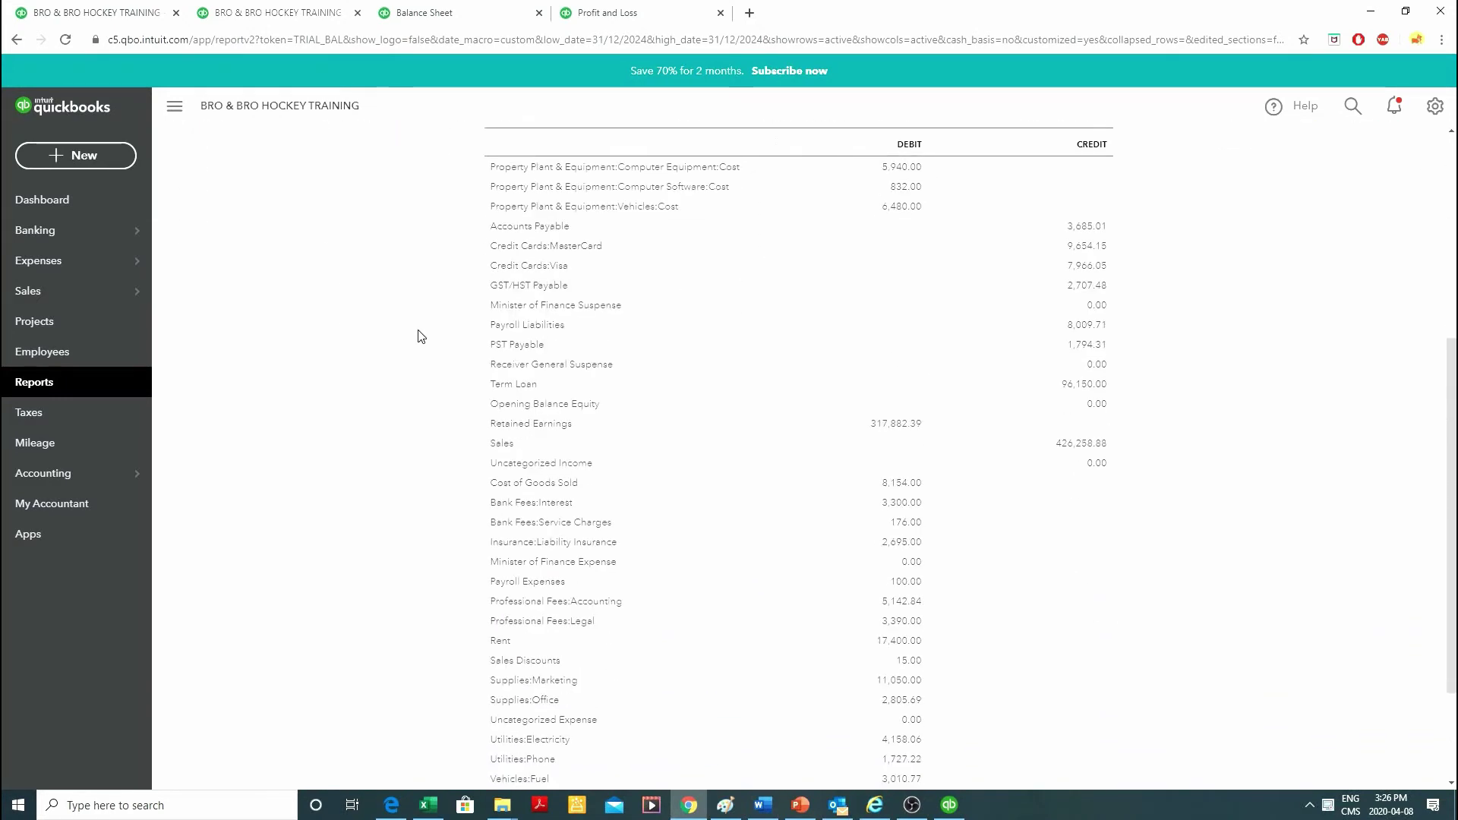
{"action": "scroll", "coordinate": [422, 337], "scroll_direction": "down", "scroll_amount": 2}
{"action": "scroll", "coordinate": [422, 336], "scroll_direction": "up", "scroll_amount": 4}
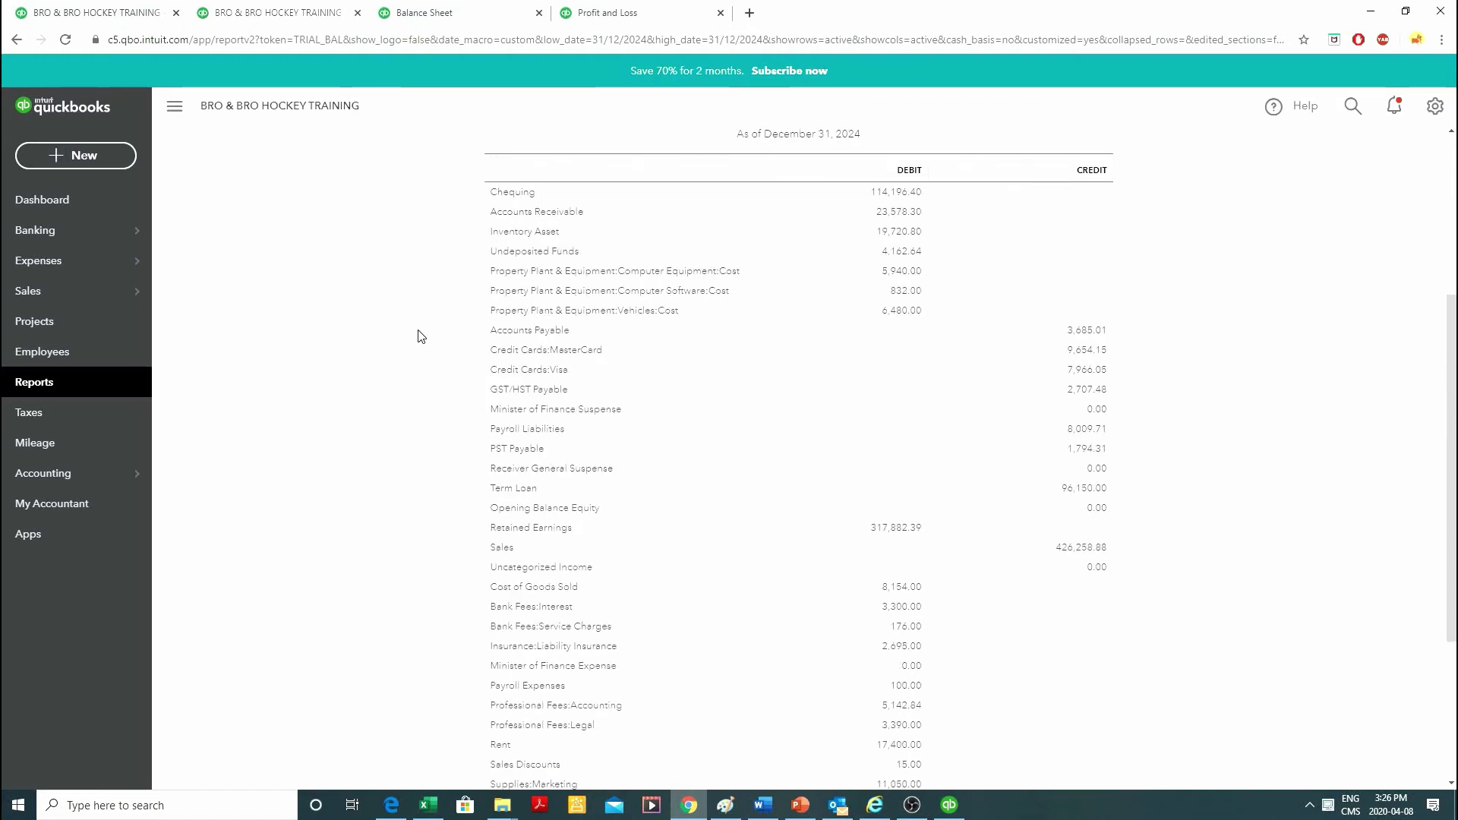
Step: Switch to QuickBooks Desktop, bring up its Trial Balance, and place it side by side with the online Trial Balance in the browser
{"action": "key", "text": "super+Right"}
{"action": "left_click", "coordinate": [528, 305]}
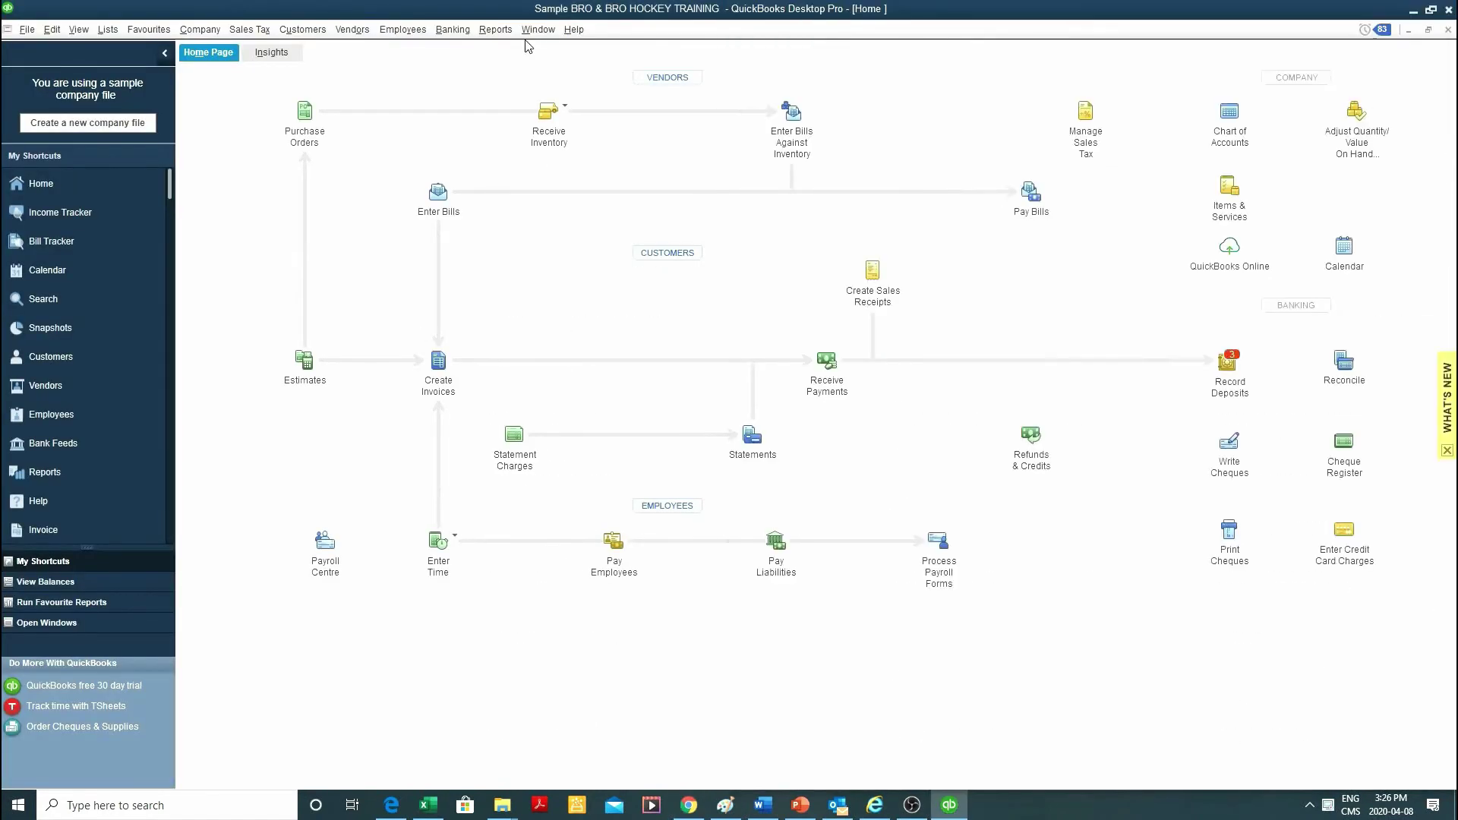
{"action": "left_click", "coordinate": [539, 30]}
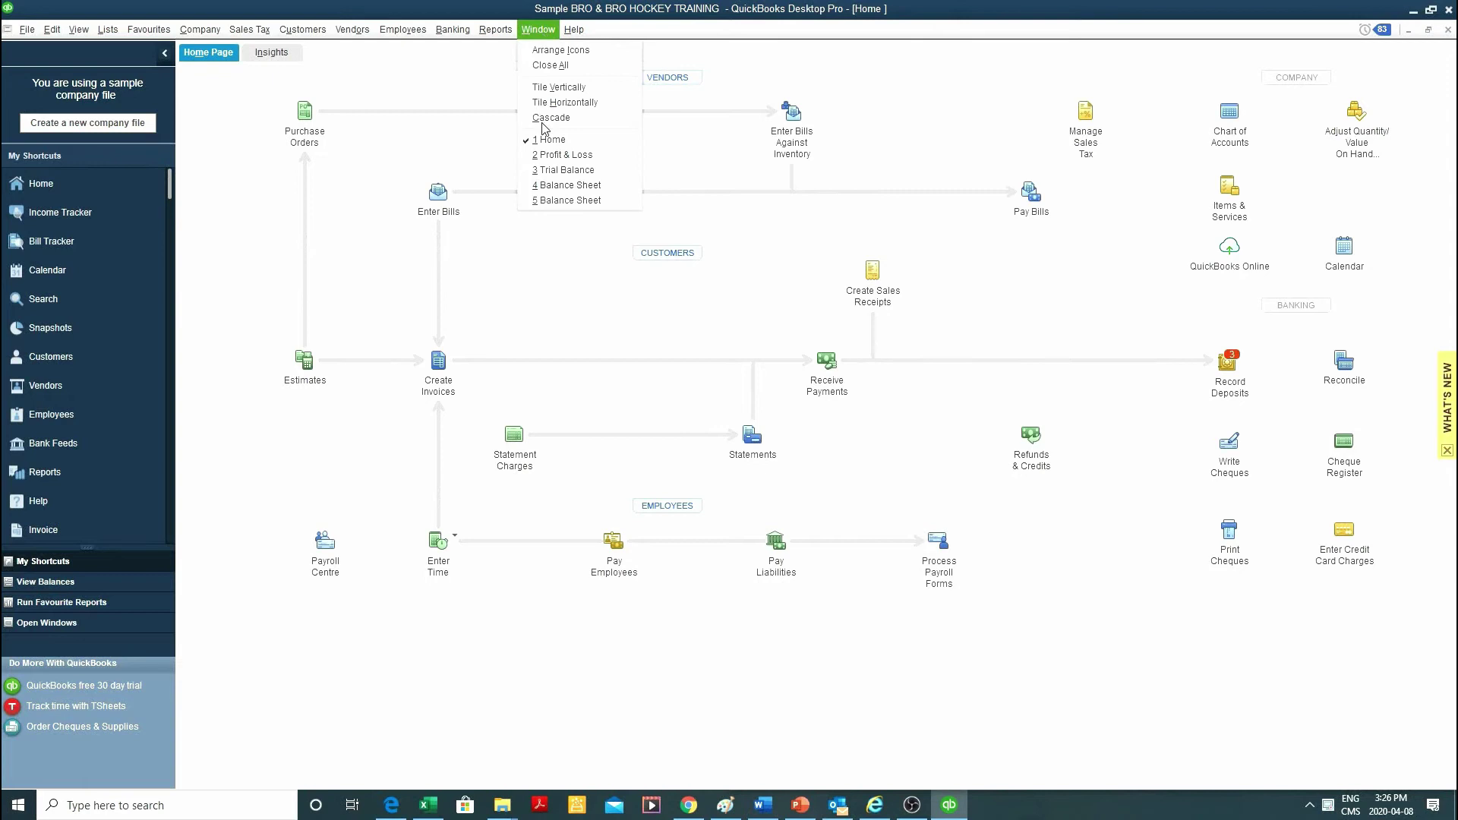
{"action": "left_click", "coordinate": [564, 170]}
{"action": "key", "text": "super+Left"}
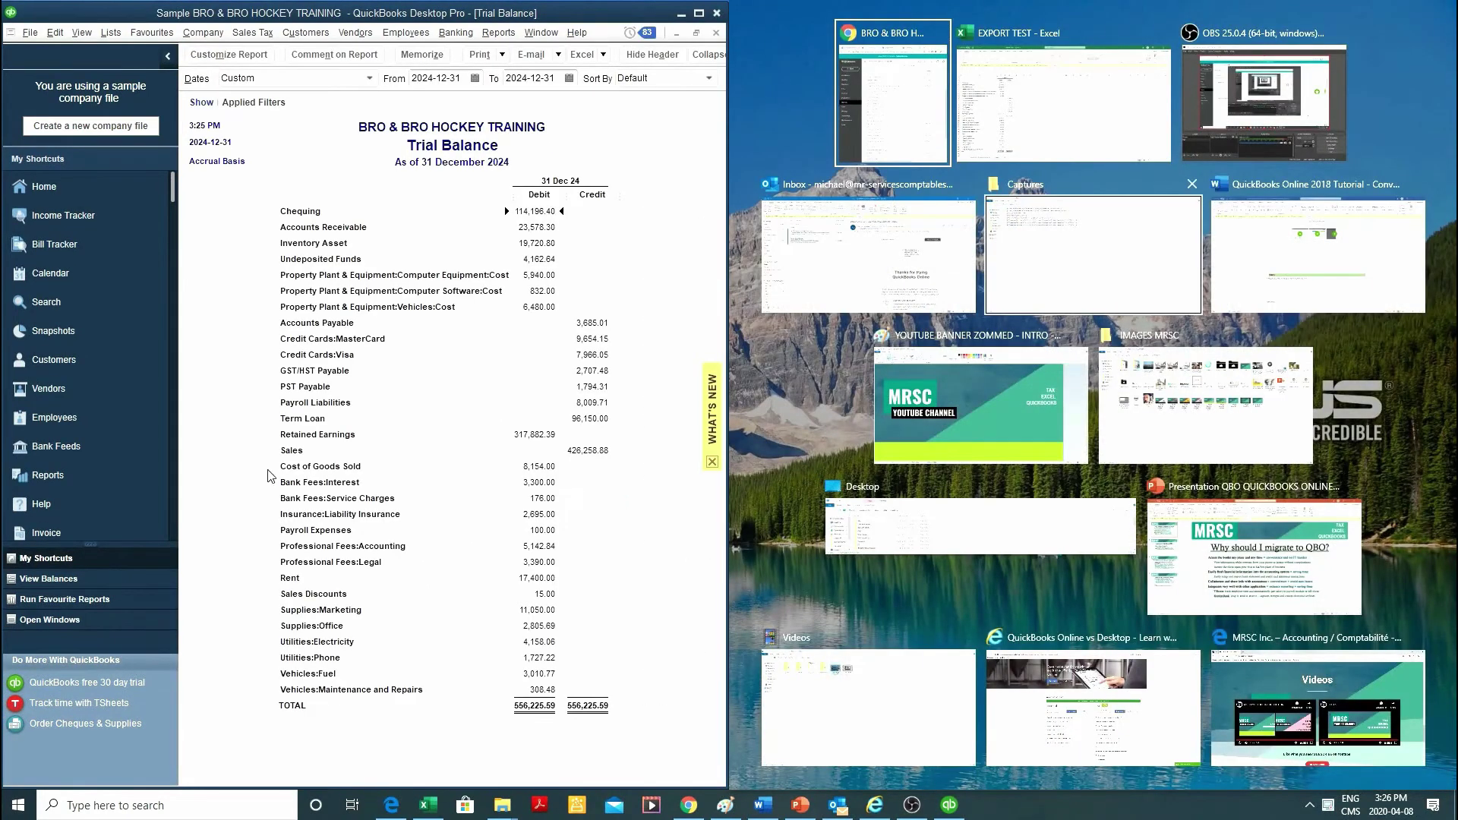
{"action": "left_click", "coordinate": [892, 92]}
Step: Compare the debit and credit columns and totals of both trial balances, reducing the browser zoom to 90%
{"action": "scroll", "coordinate": [1034, 310], "scroll_direction": "down", "scroll_amount": 3}
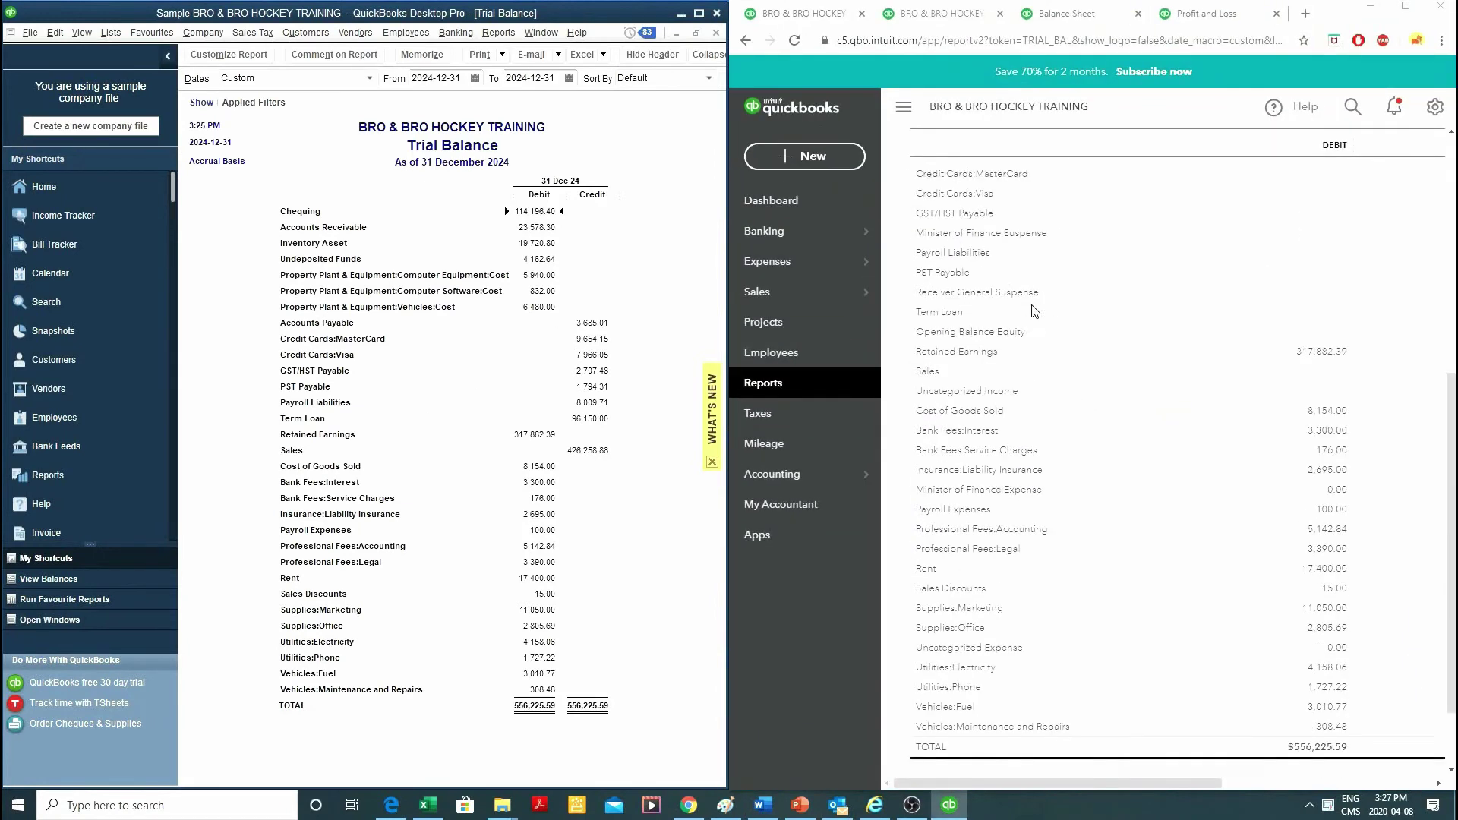
{"action": "scroll", "coordinate": [1034, 309], "scroll_direction": "down", "scroll_amount": 2}
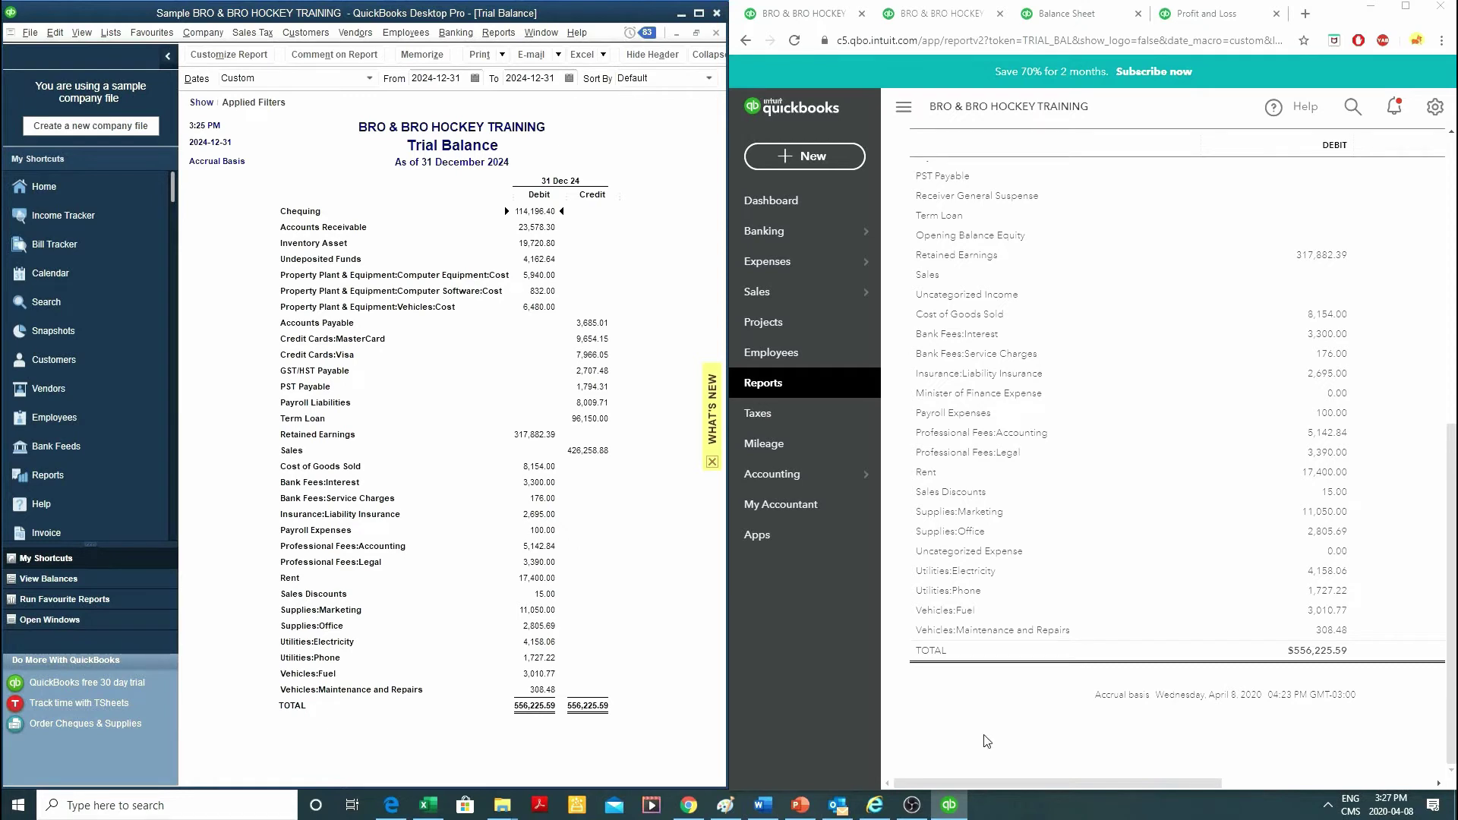
{"action": "left_click_drag", "start_coordinate": [1014, 788], "coordinate": [931, 776]}
{"action": "scroll", "coordinate": [1139, 523], "scroll_direction": "up", "scroll_amount": 6}
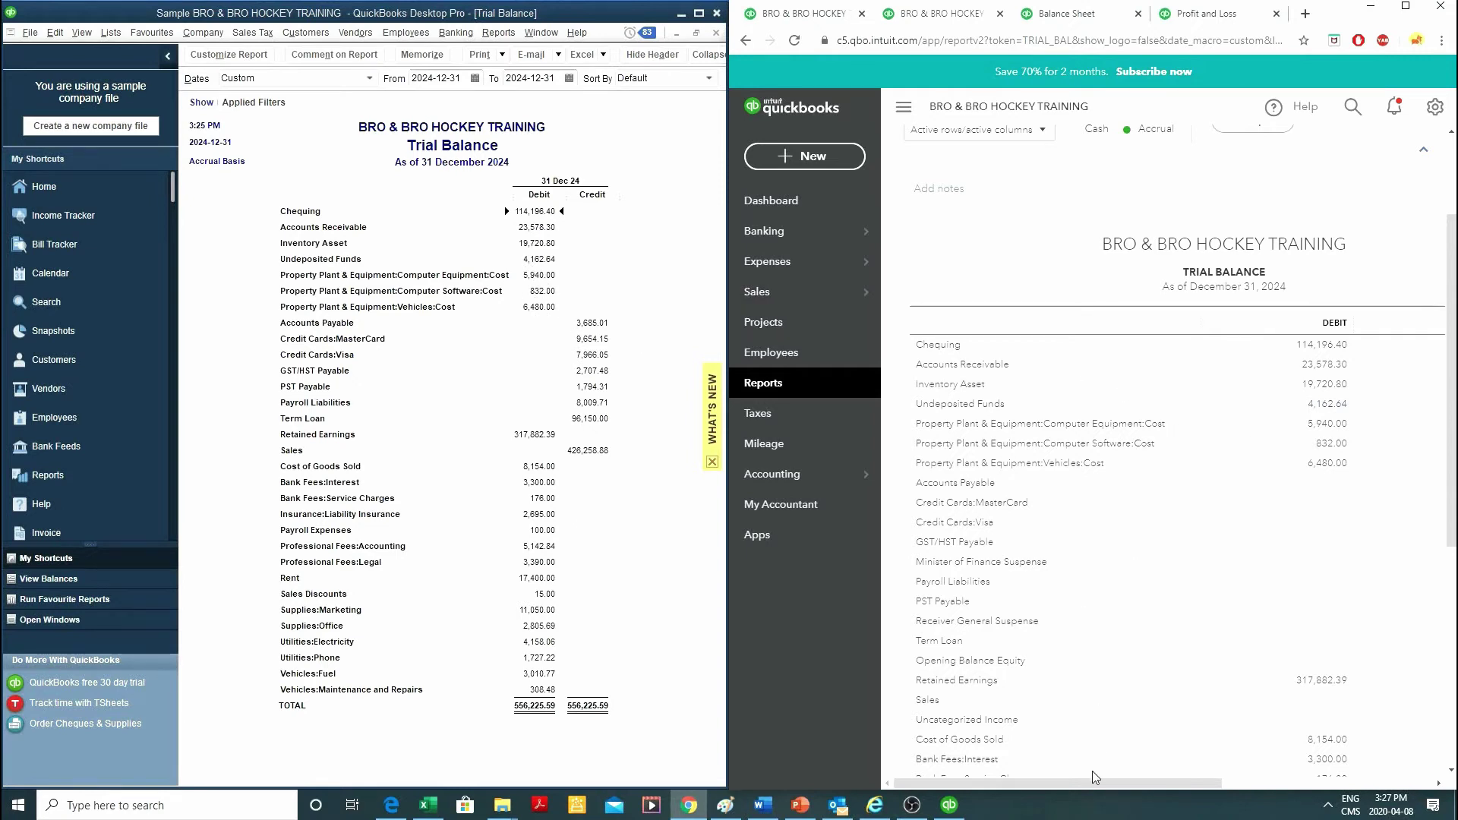
{"action": "left_click_drag", "start_coordinate": [1092, 771], "coordinate": [1148, 768]}
{"action": "key", "text": "ctrl+minus"}
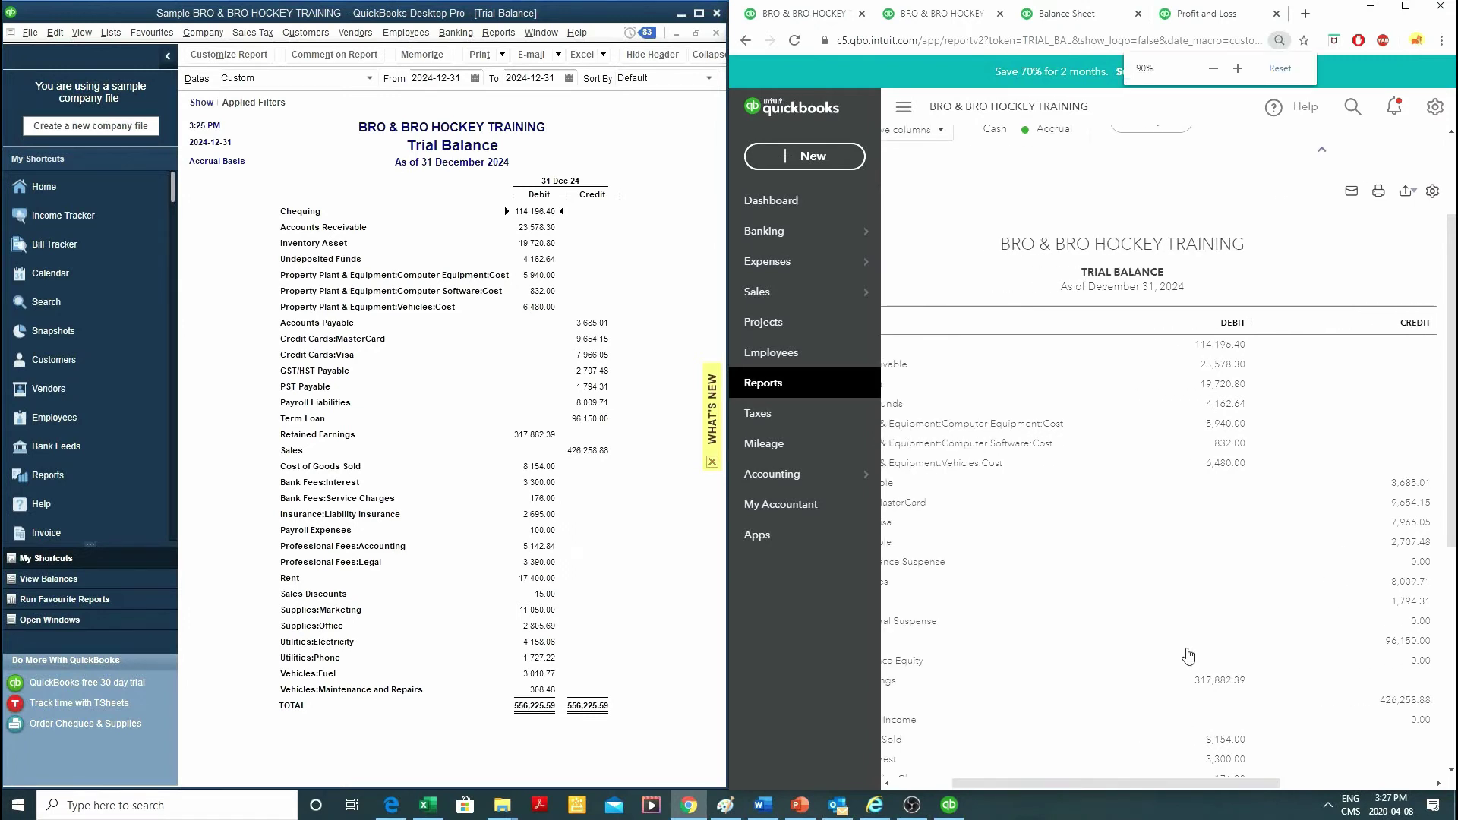
{"action": "left_click_drag", "start_coordinate": [1204, 728], "coordinate": [1169, 779]}
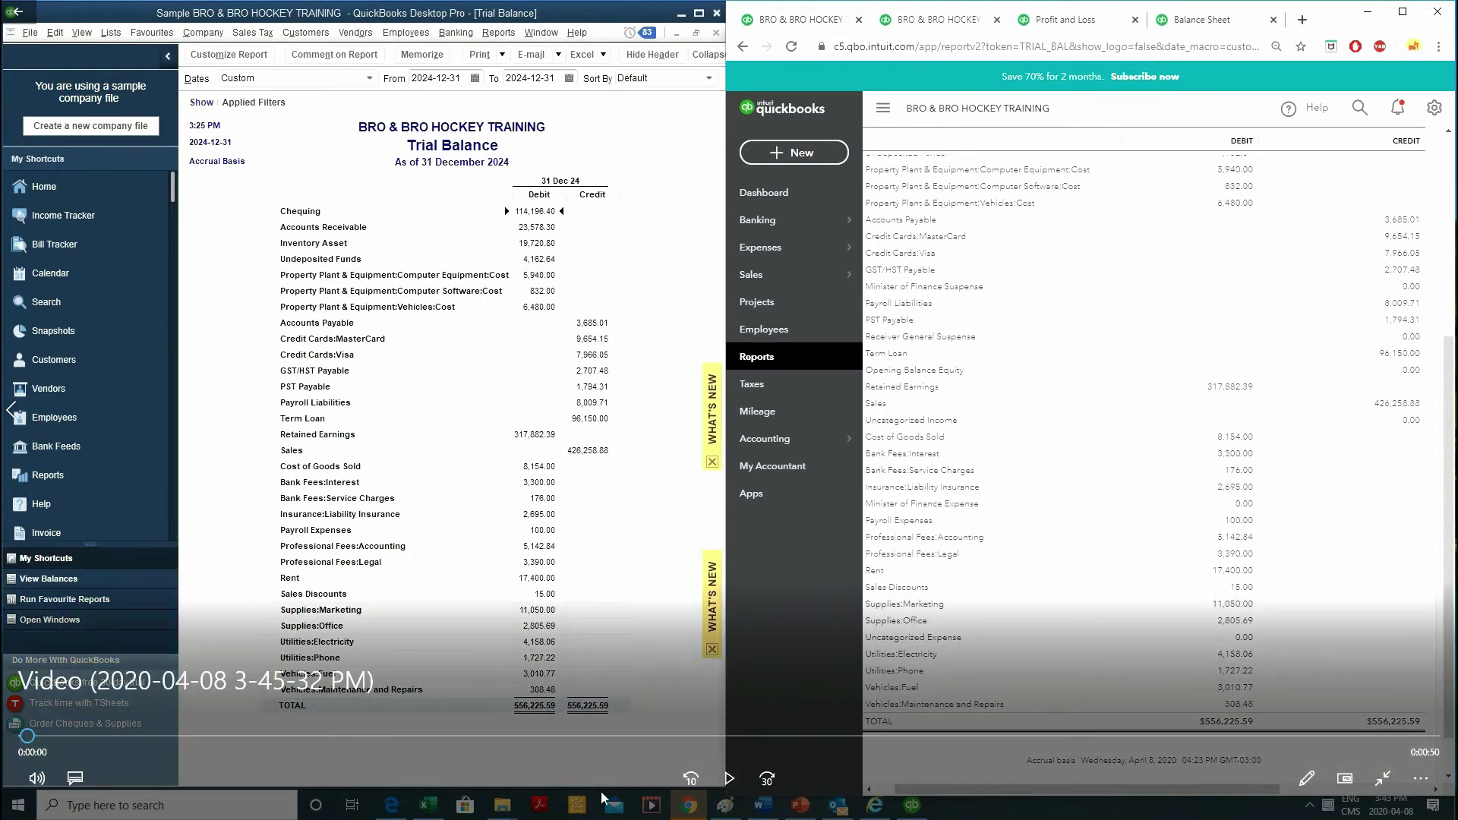
{"action": "left_click", "coordinate": [729, 779]}
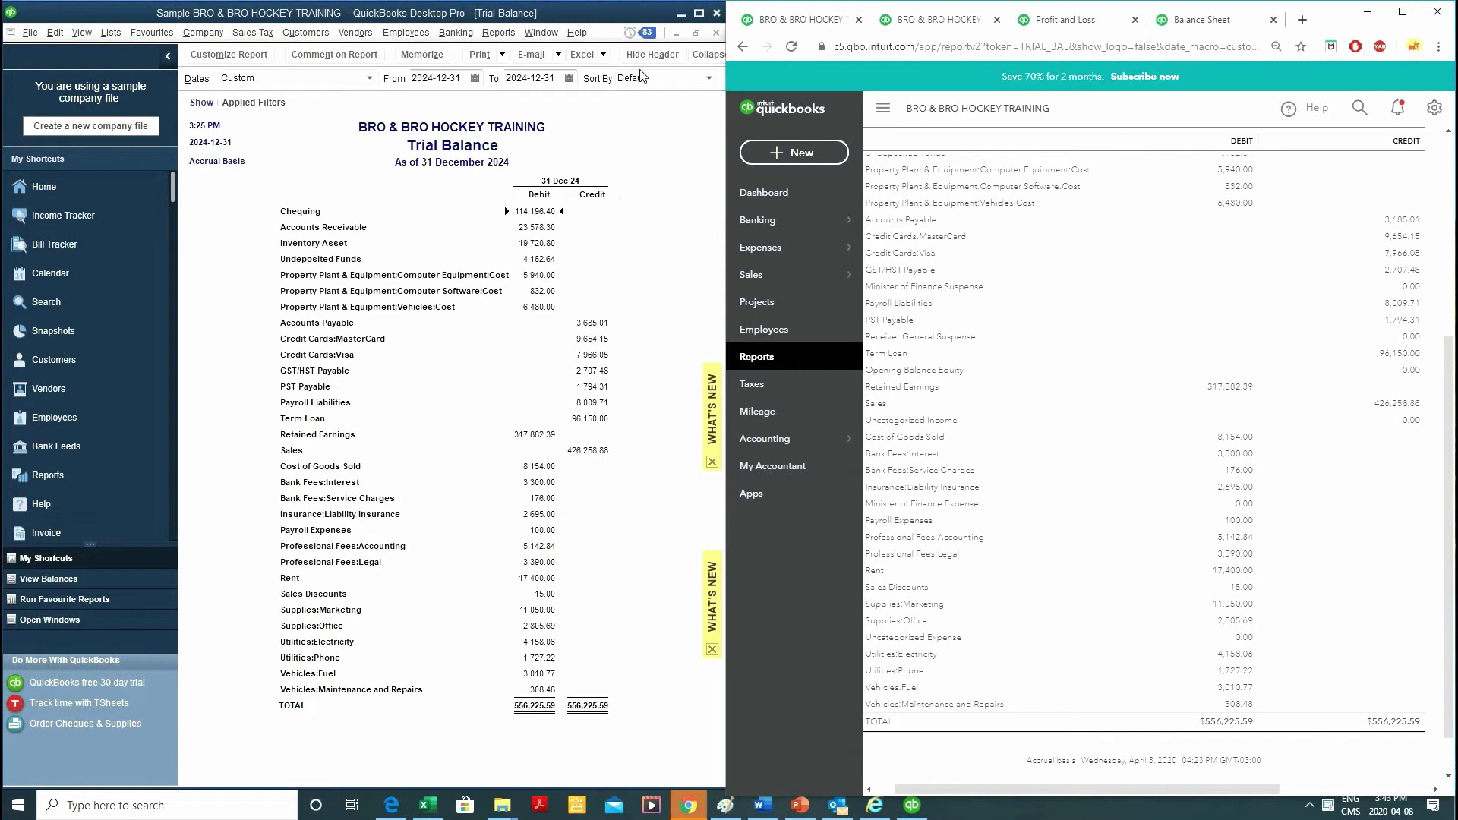
Step: Bring up the Profit & Loss report in QuickBooks Desktop and the online Profit and Loss report beside it for comparison
{"action": "left_click", "coordinate": [530, 34]}
{"action": "left_click", "coordinate": [560, 156]}
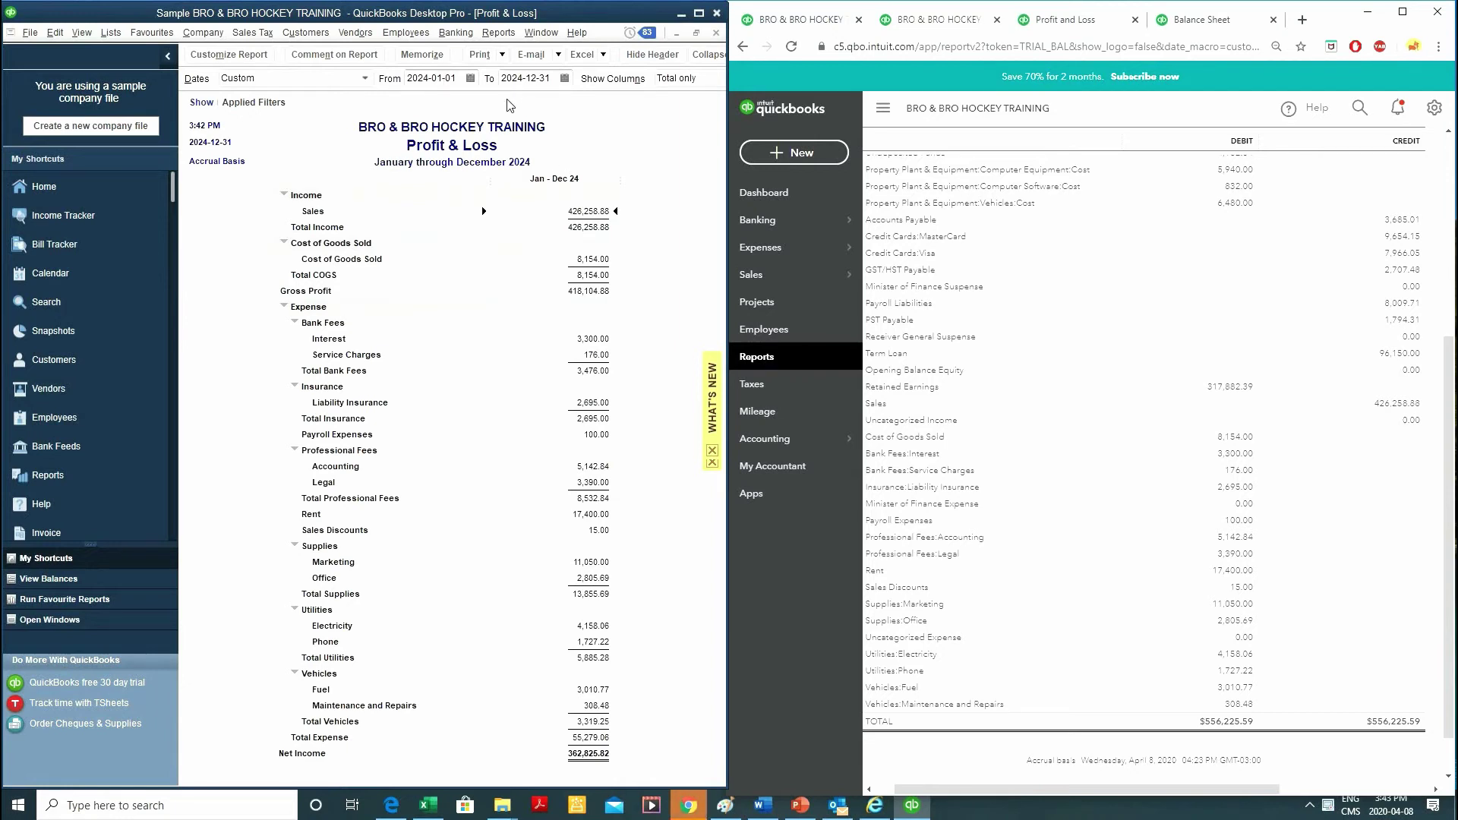
{"action": "left_click", "coordinate": [1052, 23]}
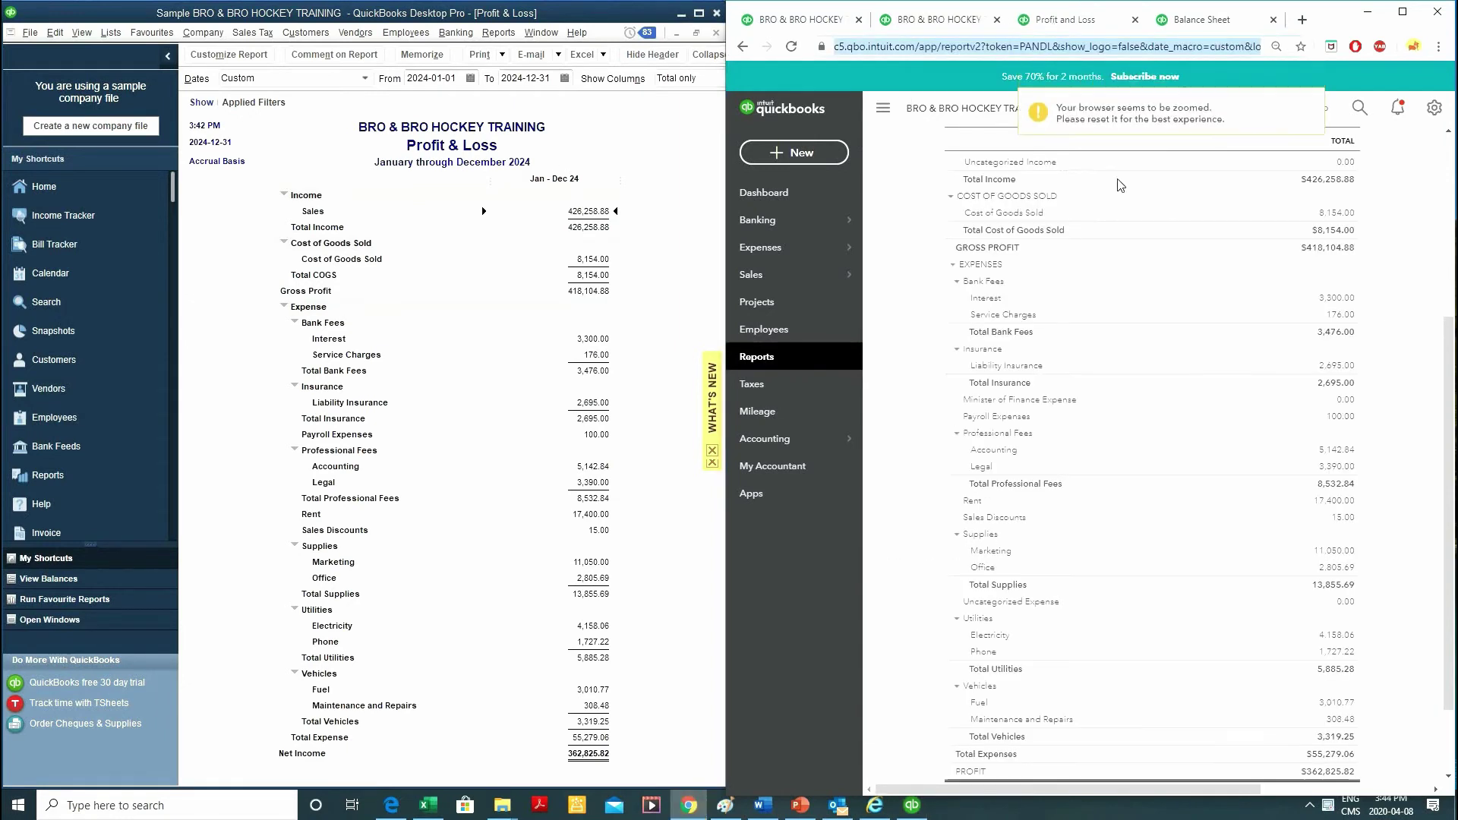
{"action": "scroll", "coordinate": [1115, 227], "scroll_direction": "up", "scroll_amount": 5}
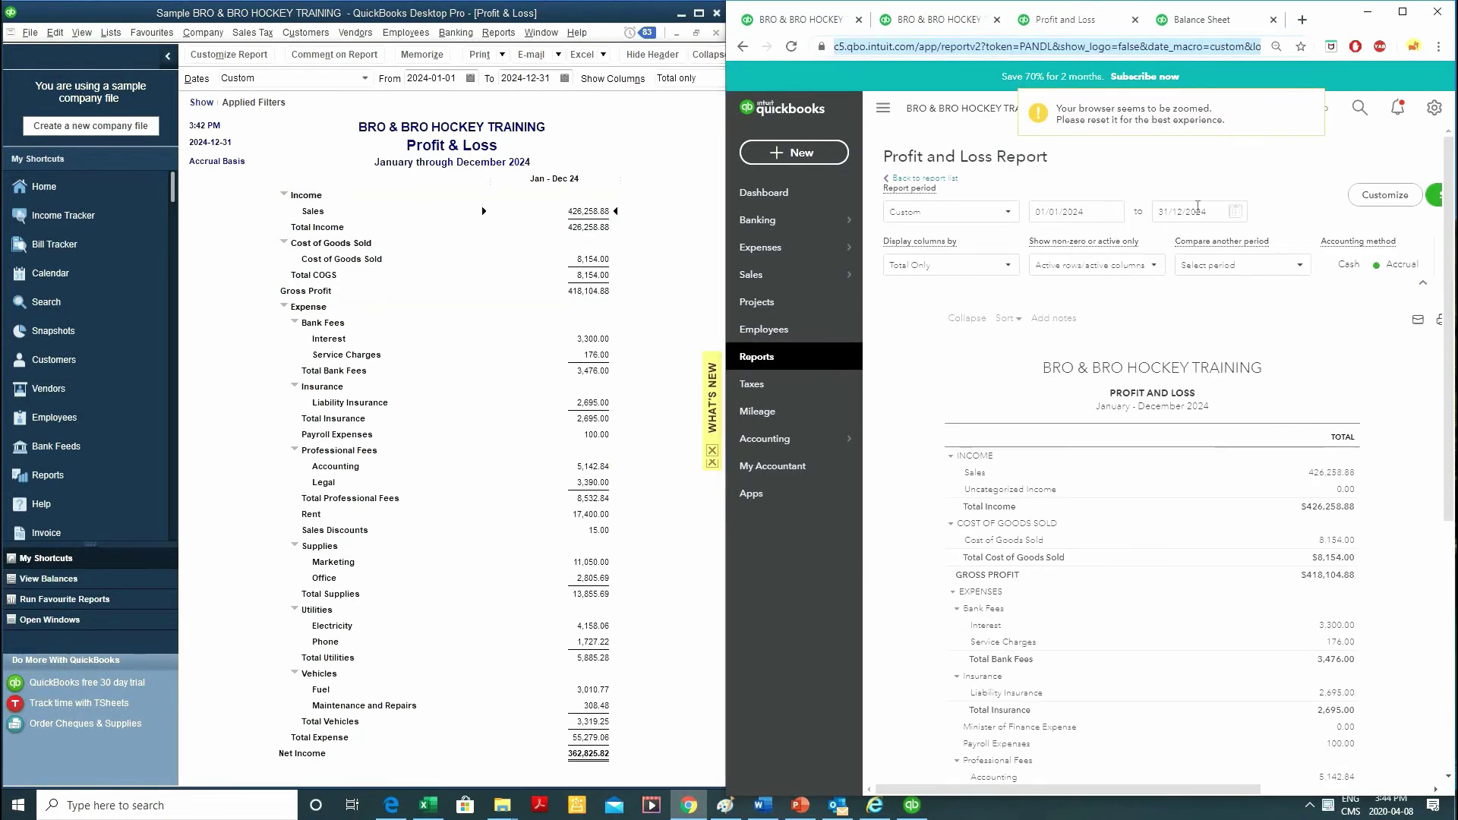
Step: Compare the sales, cost of goods sold, expense and profit figures of the online Profit and Loss with the desktop report
{"action": "scroll", "coordinate": [1131, 388], "scroll_direction": "down", "scroll_amount": 3}
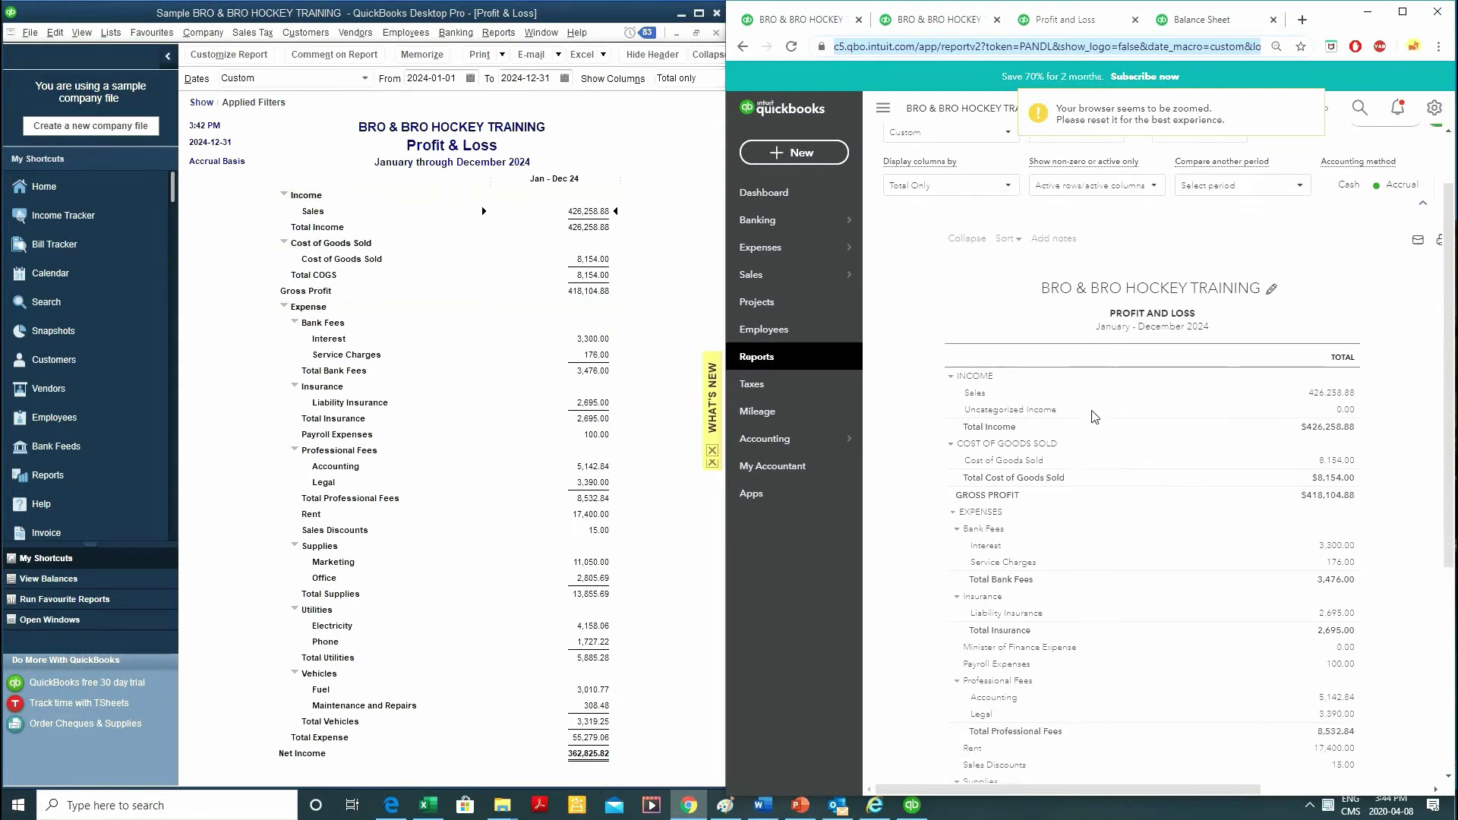
{"action": "left_click_drag", "start_coordinate": [1303, 247], "coordinate": [1359, 251]}
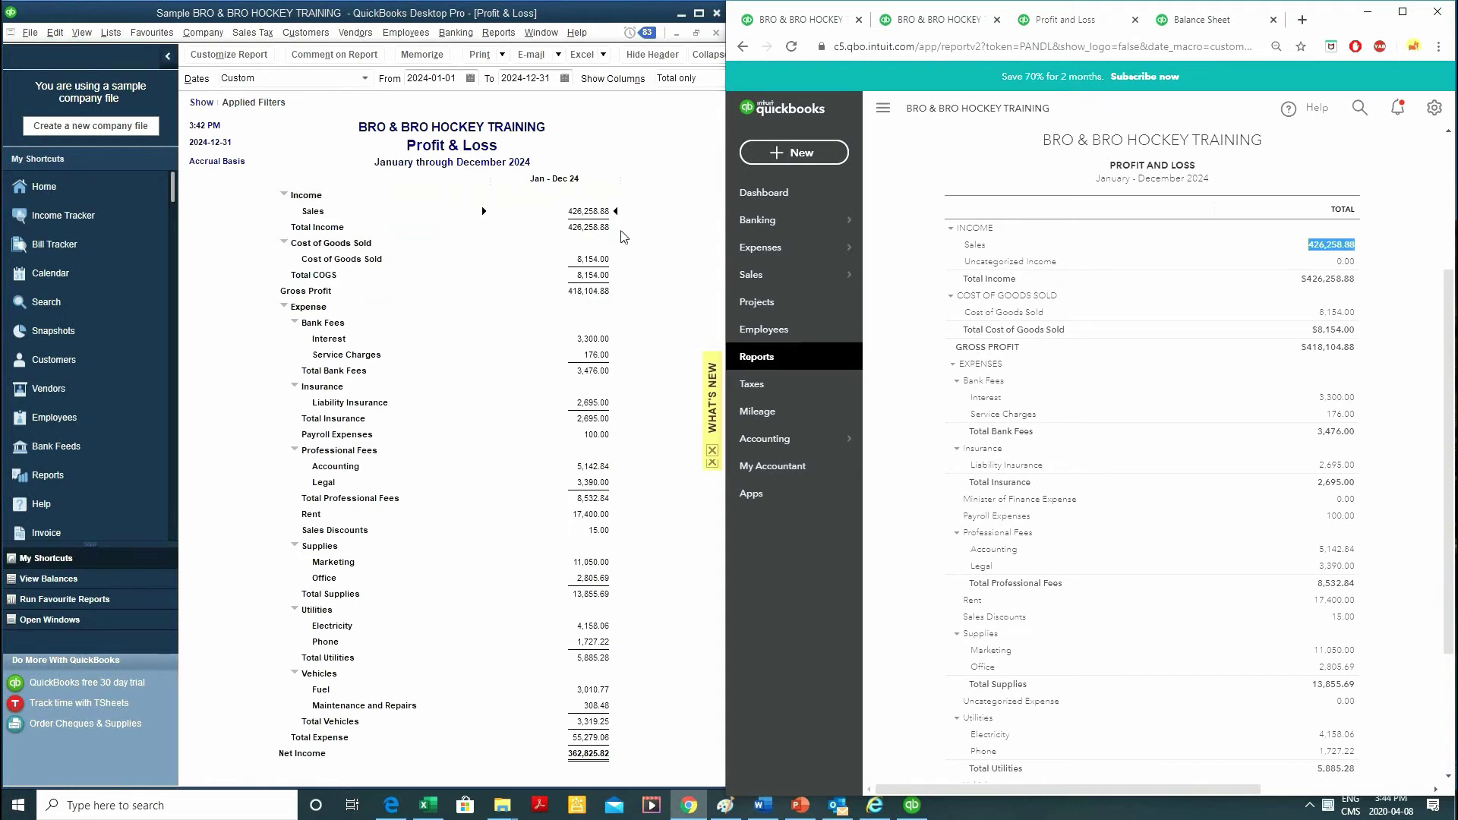
{"action": "left_click", "coordinate": [624, 228]}
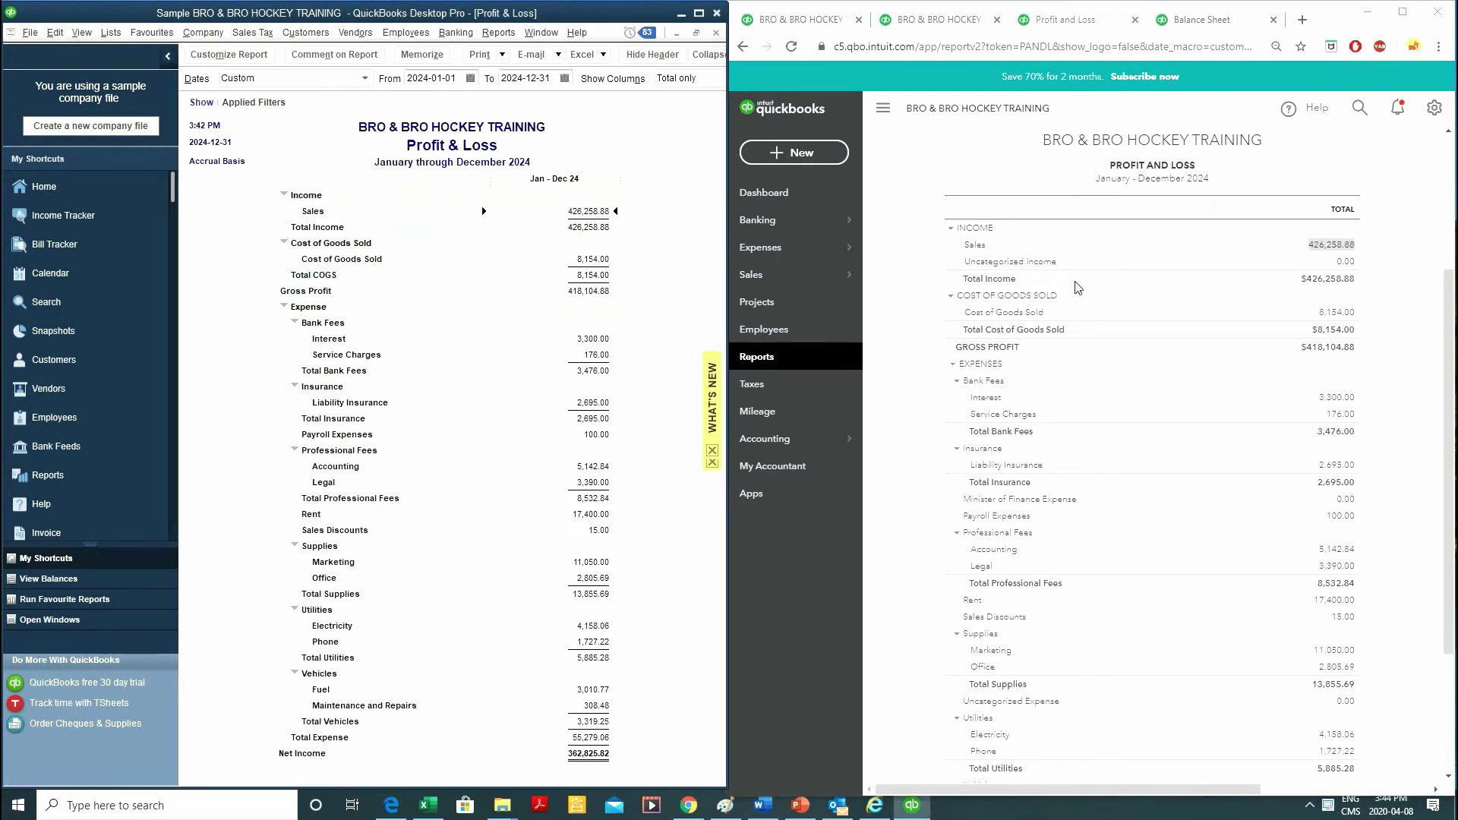
{"action": "scroll", "coordinate": [1078, 287], "scroll_direction": "down", "scroll_amount": 1}
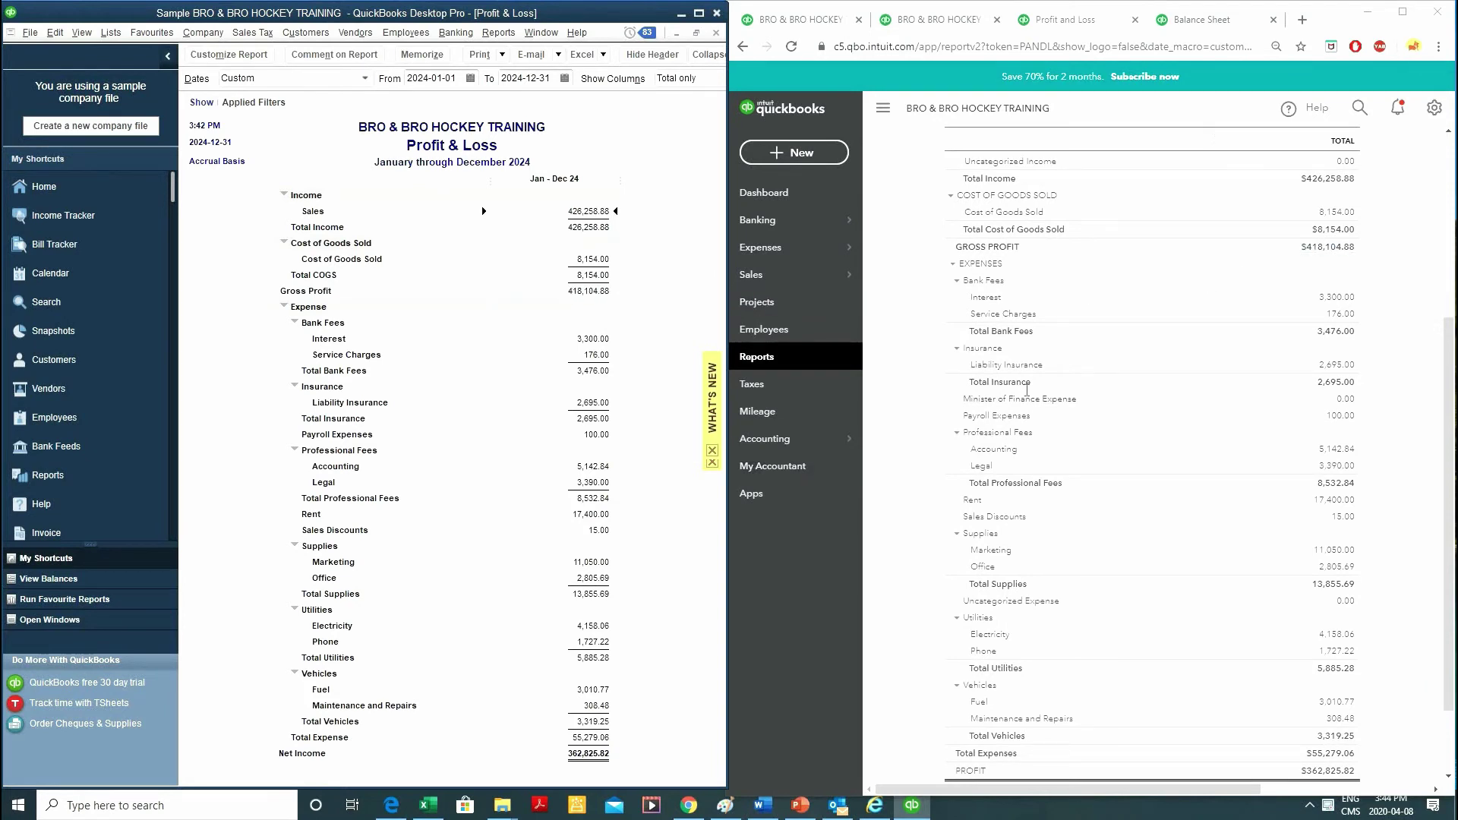
{"action": "scroll", "coordinate": [1027, 390], "scroll_direction": "down", "scroll_amount": 1}
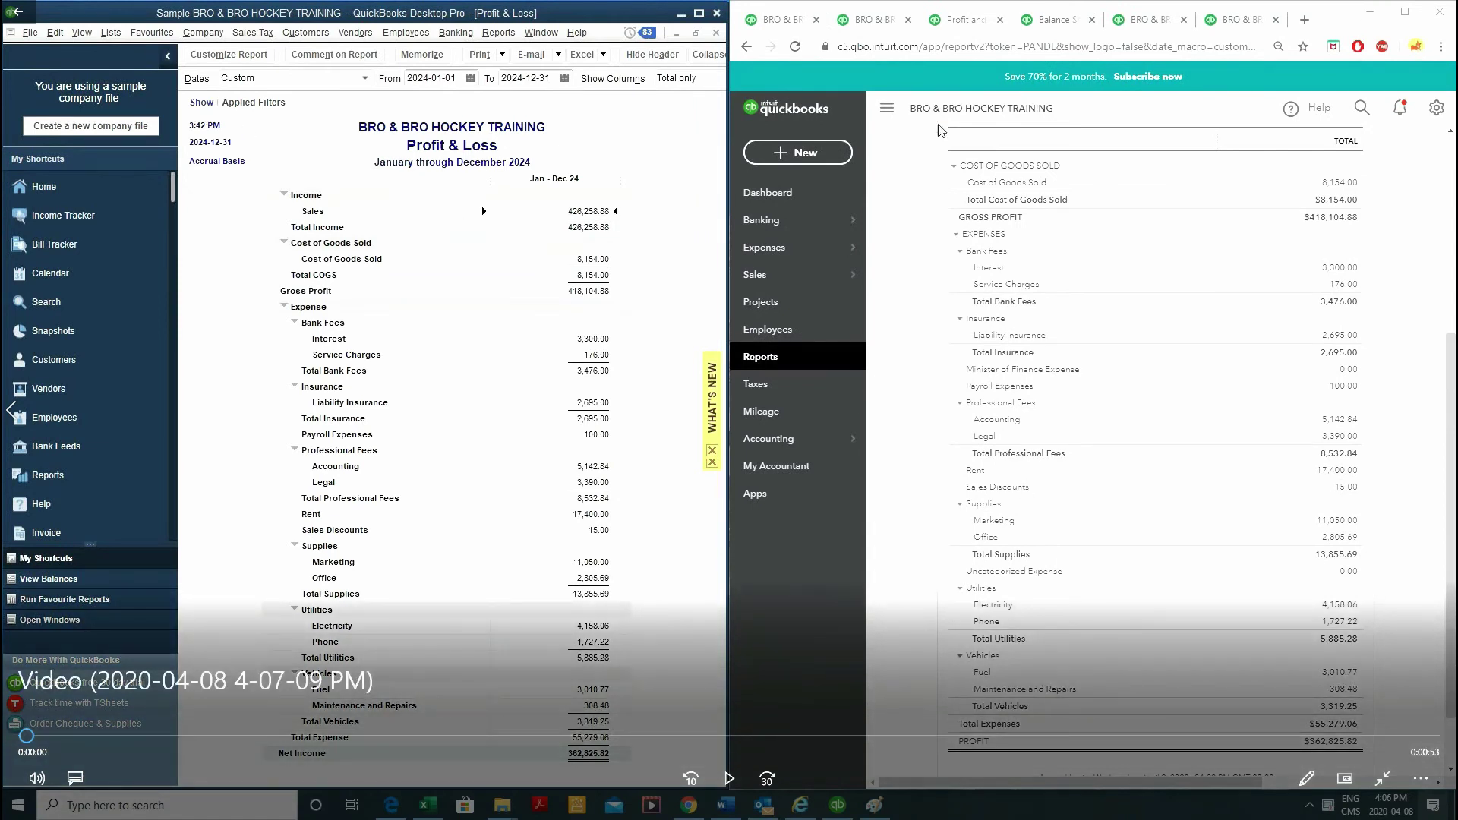
Step: Bring up the A/R Aging Summary in QuickBooks Desktop and the online A/R Aging Summary beside it
{"action": "key", "text": "space"}
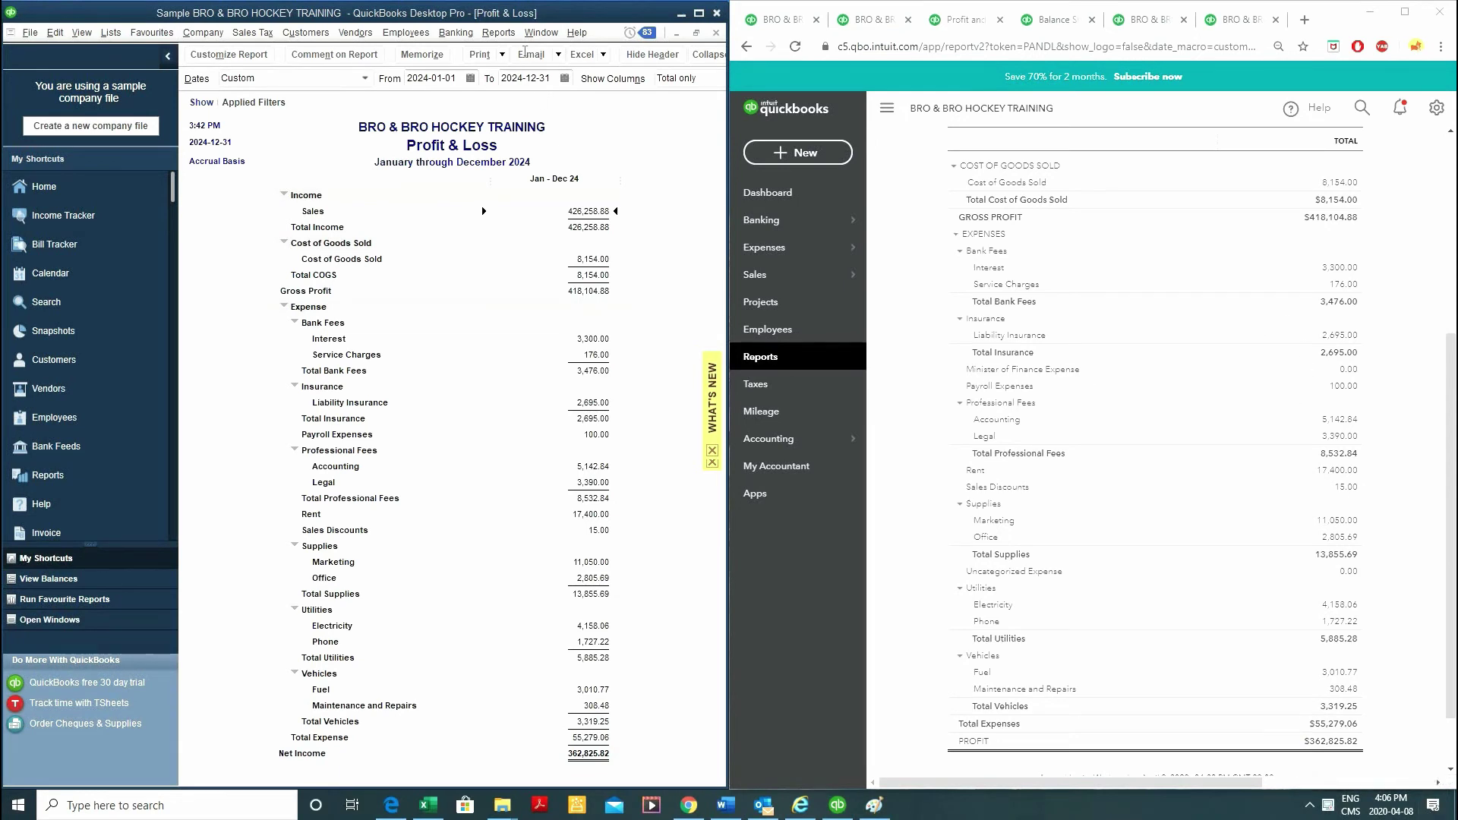
{"action": "left_click", "coordinate": [498, 33]}
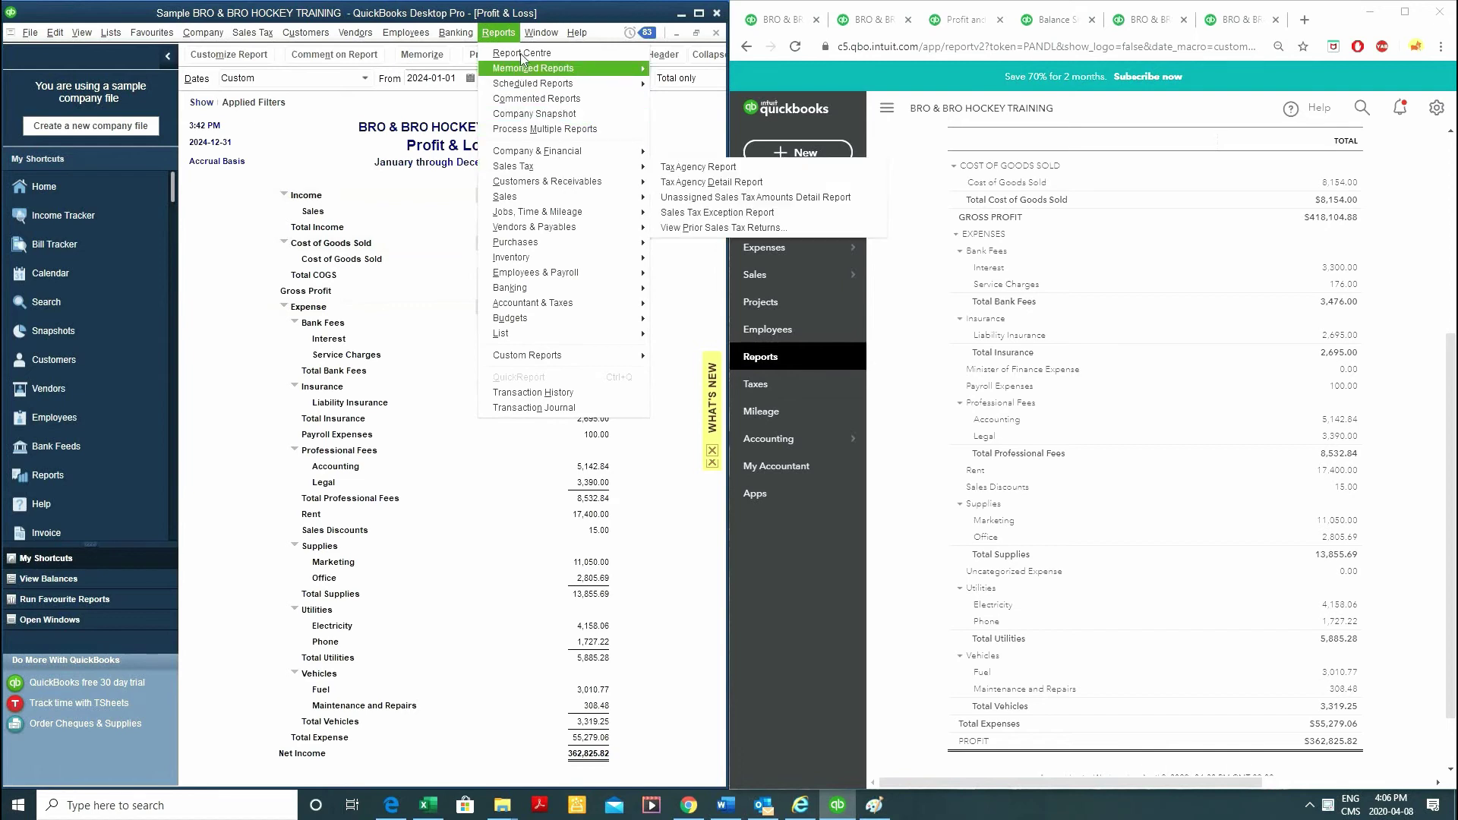
{"action": "mouse_move", "coordinate": [544, 36]}
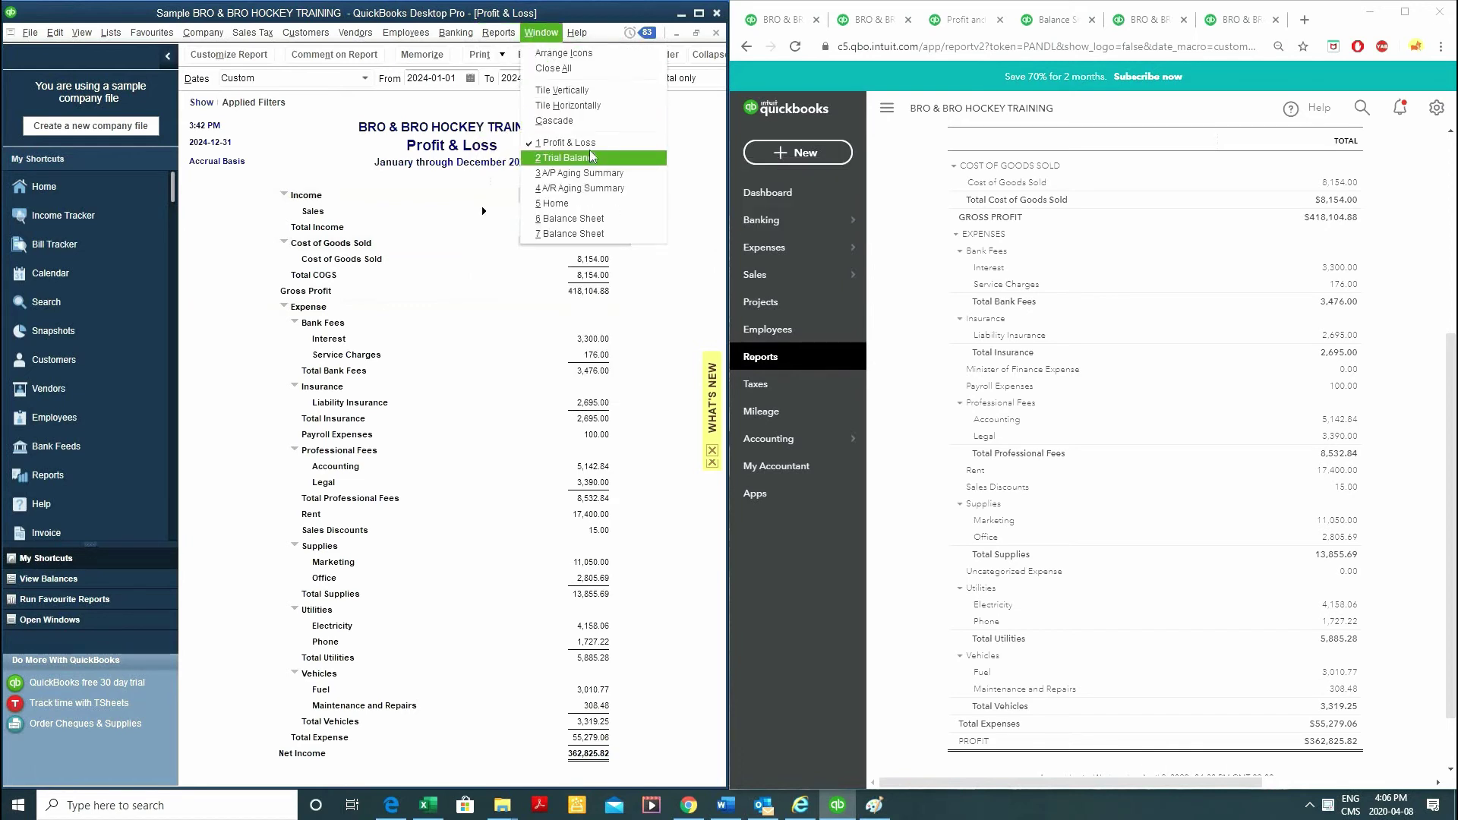
{"action": "left_click", "coordinate": [580, 188]}
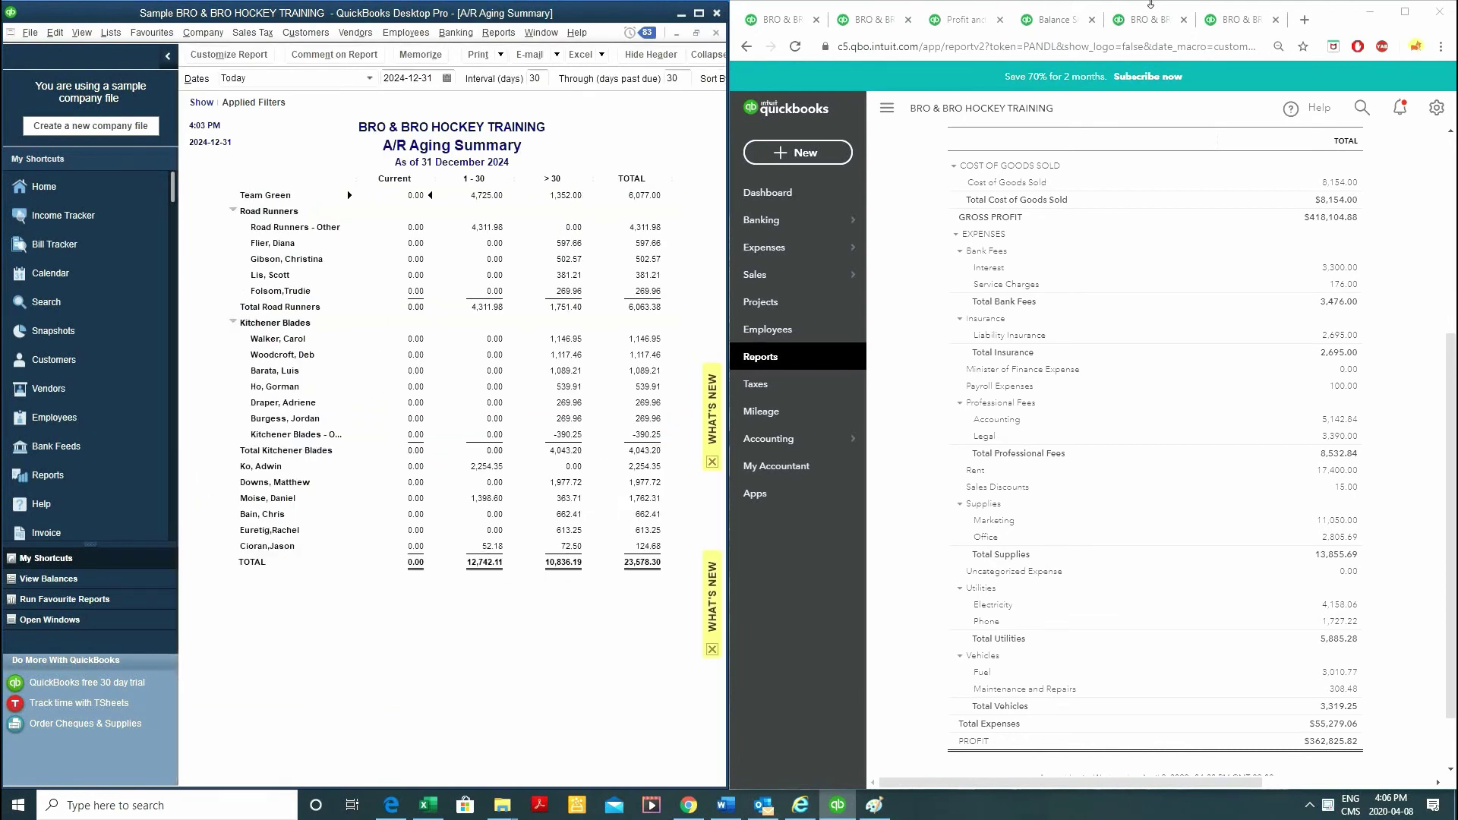
{"action": "left_click", "coordinate": [1138, 19]}
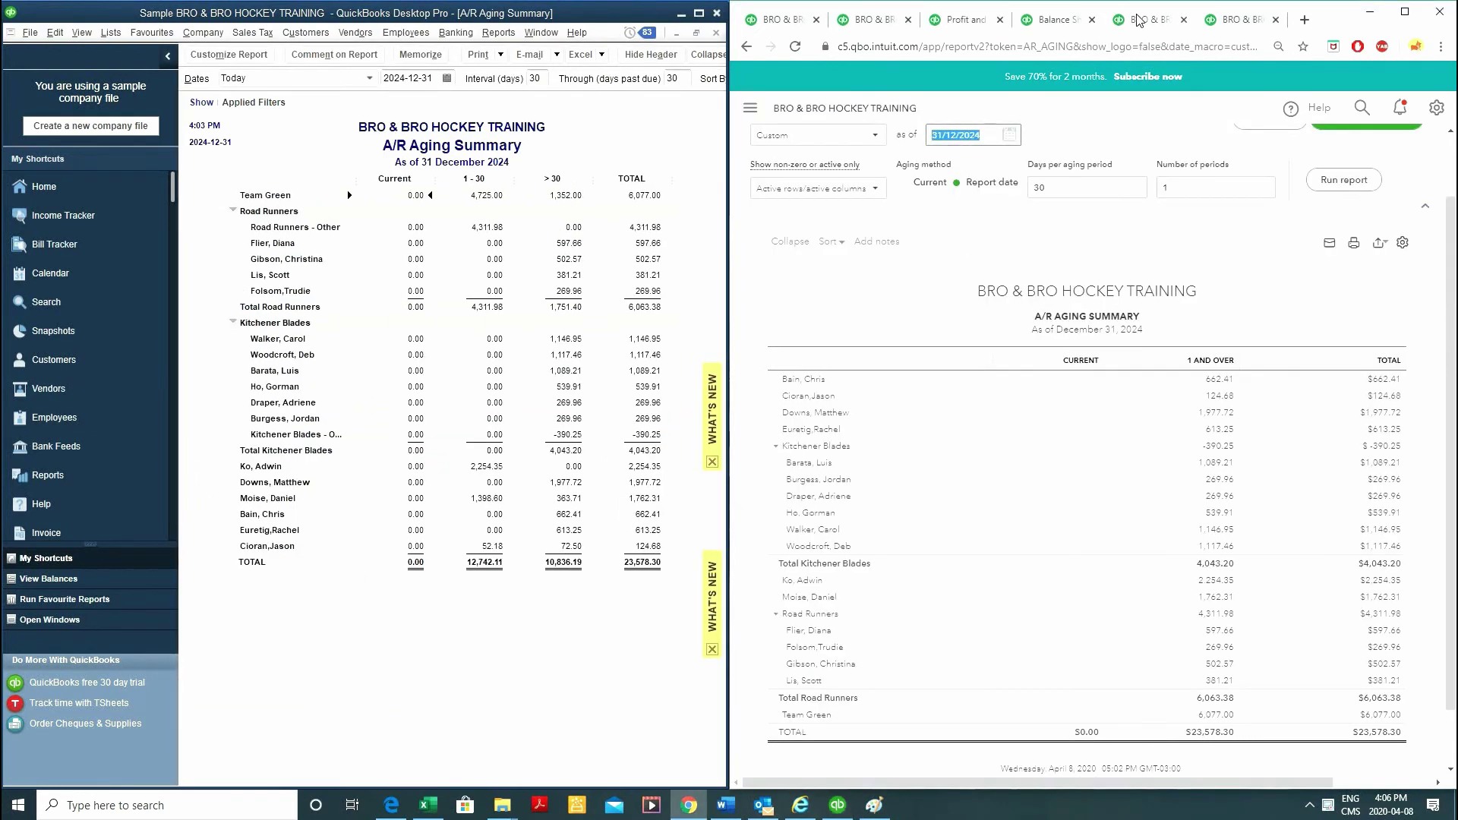
Step: Compare the customer balances and overall totals of the desktop and online A/R Aging Summary reports
{"action": "scroll", "coordinate": [1060, 253], "scroll_direction": "up", "scroll_amount": 1}
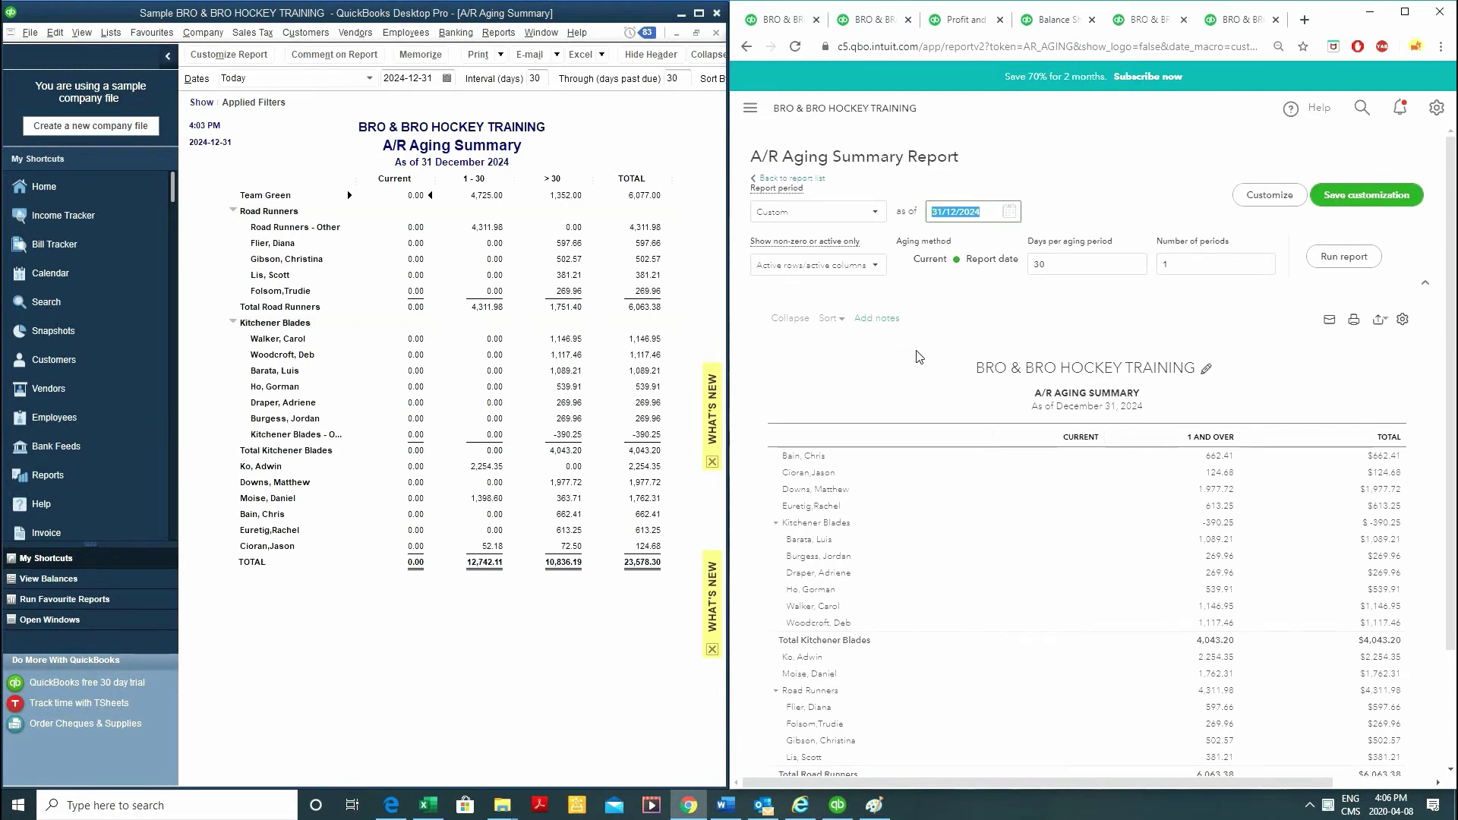
{"action": "scroll", "coordinate": [918, 356], "scroll_direction": "down", "scroll_amount": 2}
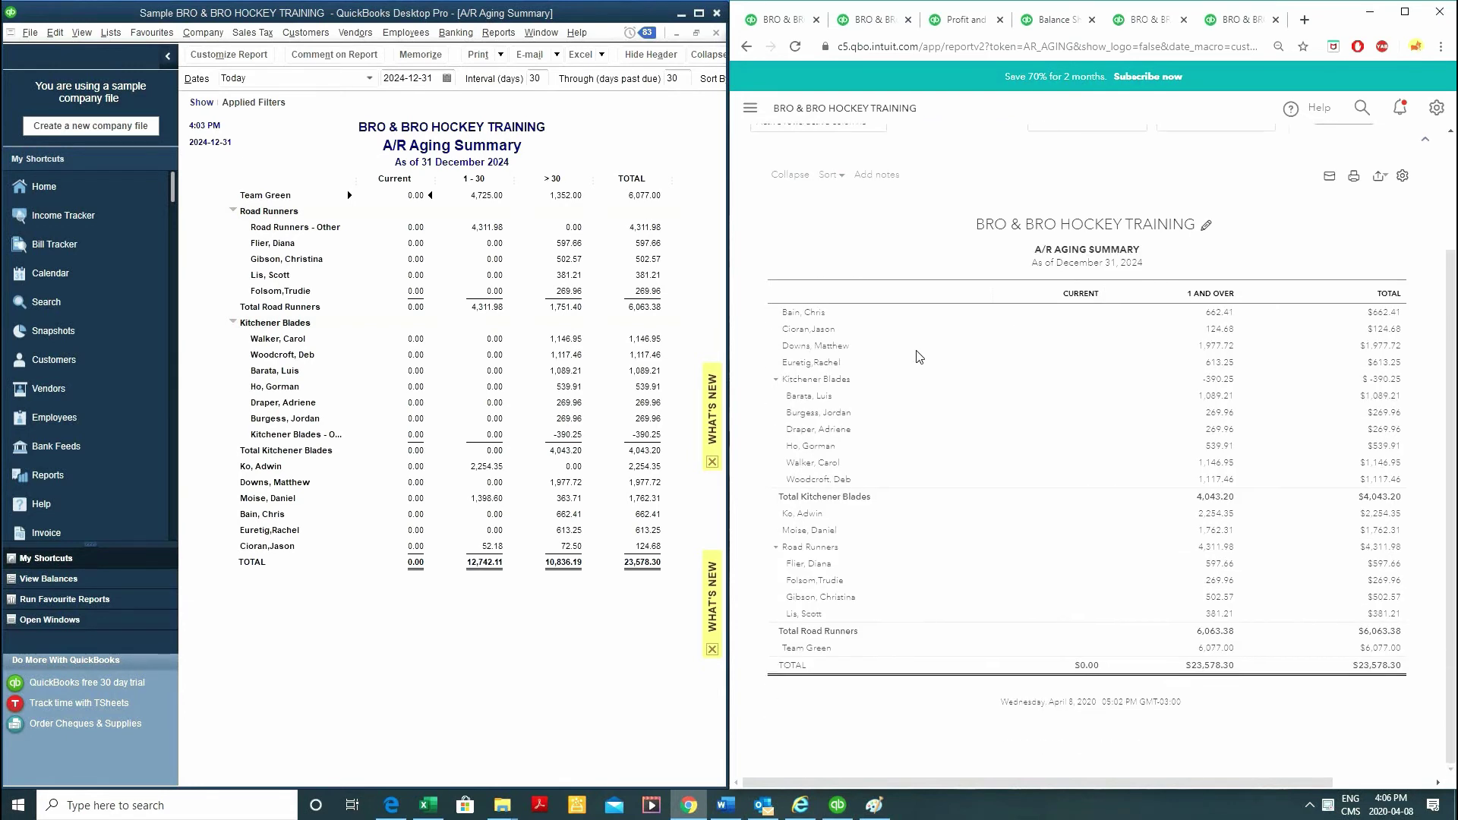
{"action": "left_click", "coordinate": [664, 569]}
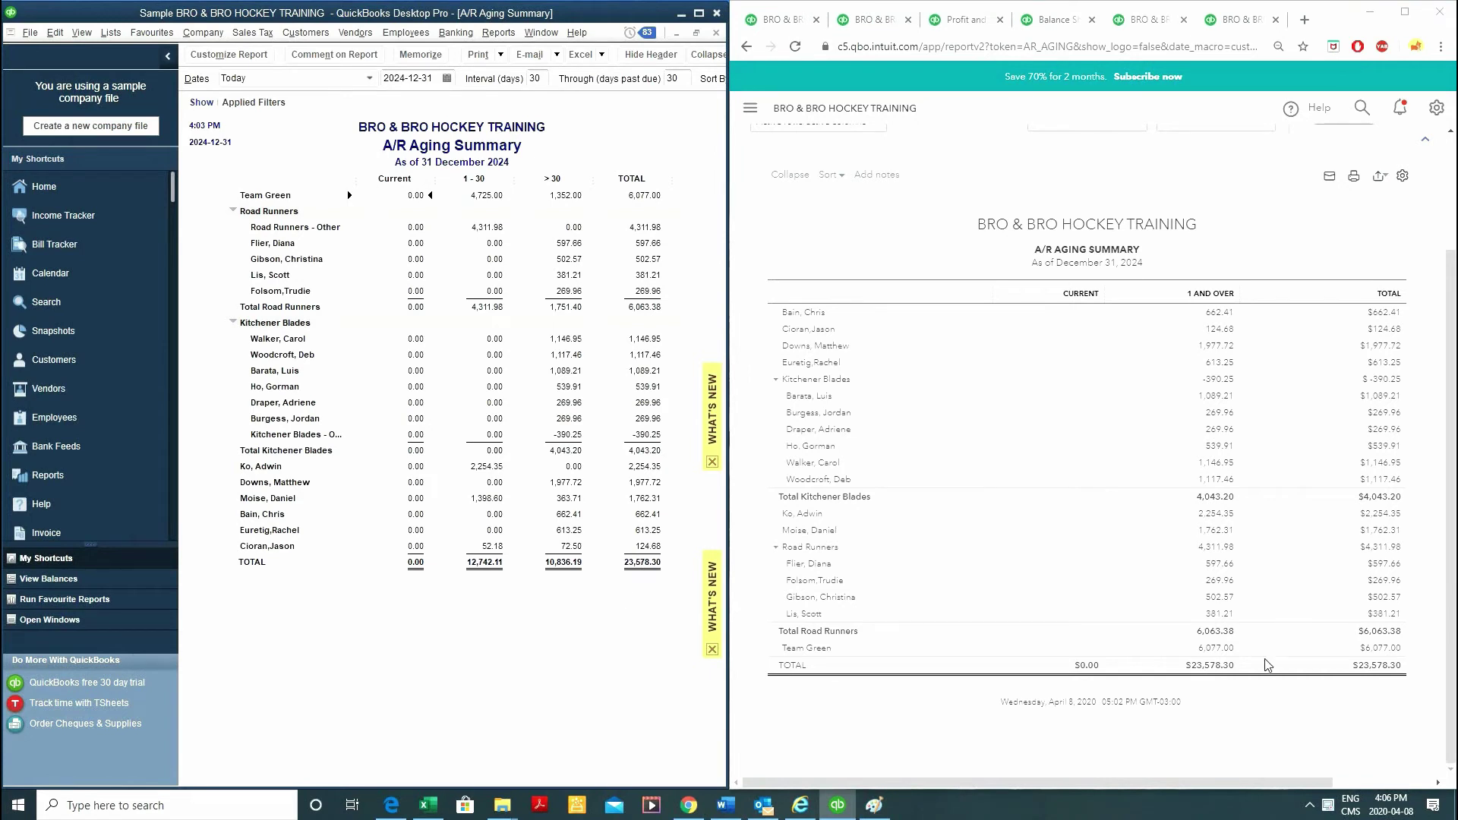
{"action": "scroll", "coordinate": [1358, 675], "scroll_direction": "up", "scroll_amount": 1}
{"action": "left_click", "coordinate": [1358, 675]}
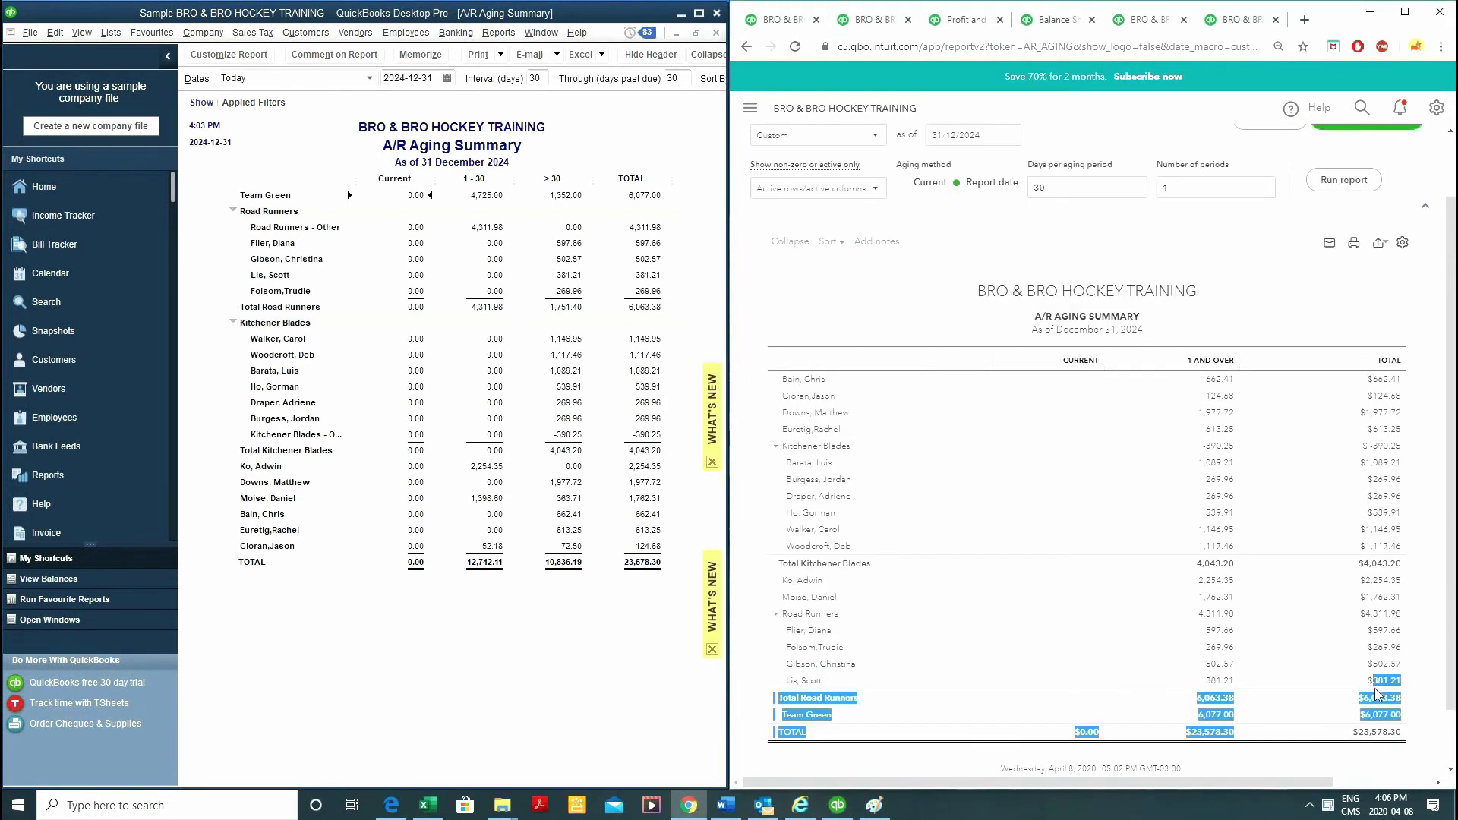
{"action": "left_click_drag", "start_coordinate": [1408, 744], "coordinate": [1350, 747]}
{"action": "left_click", "coordinate": [836, 310]}
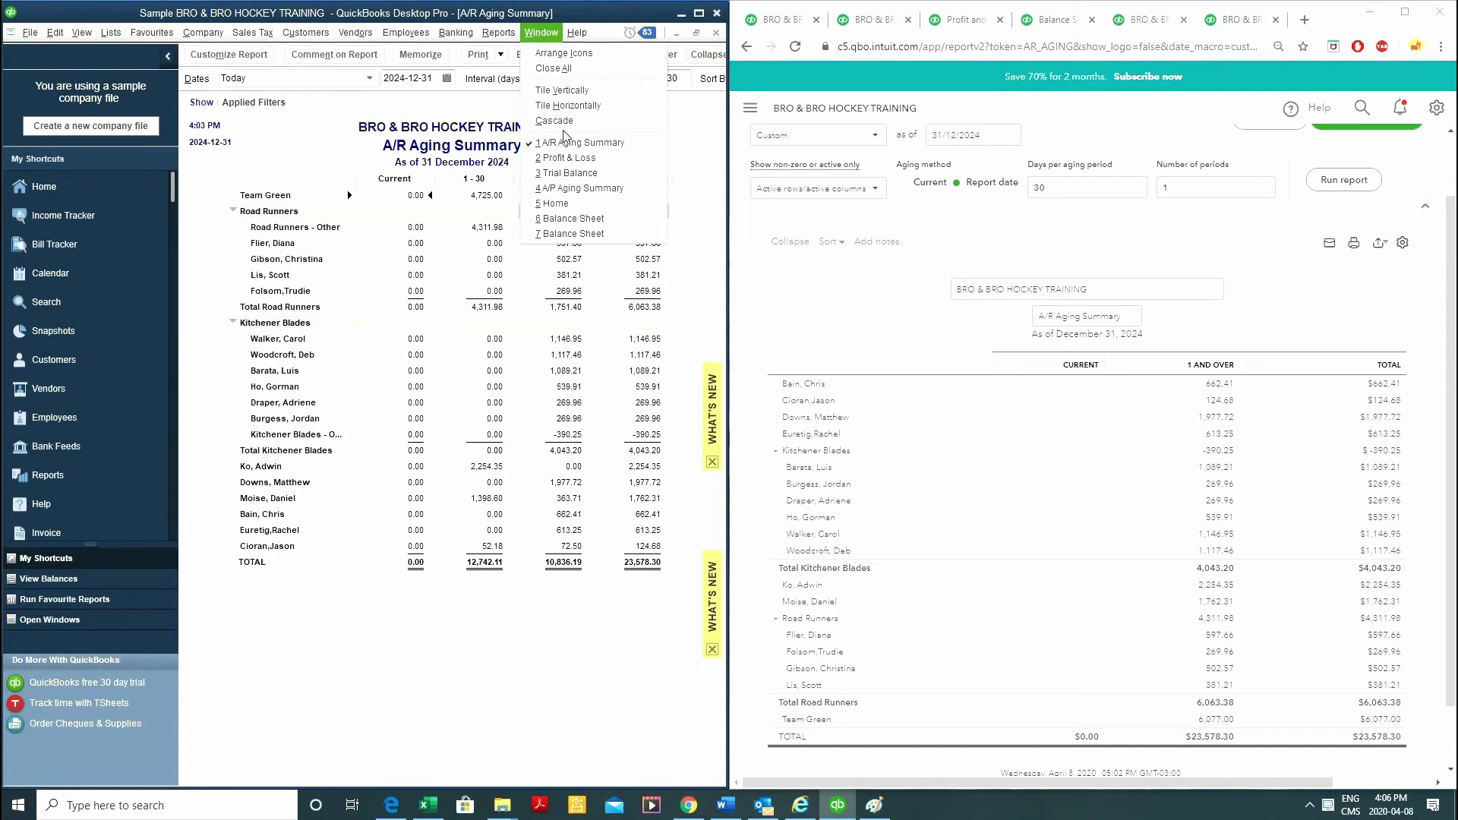
Step: Bring up the A/P Aging Summary in QuickBooks Desktop and online, and check the online report's as-of date
{"action": "left_click", "coordinate": [573, 189]}
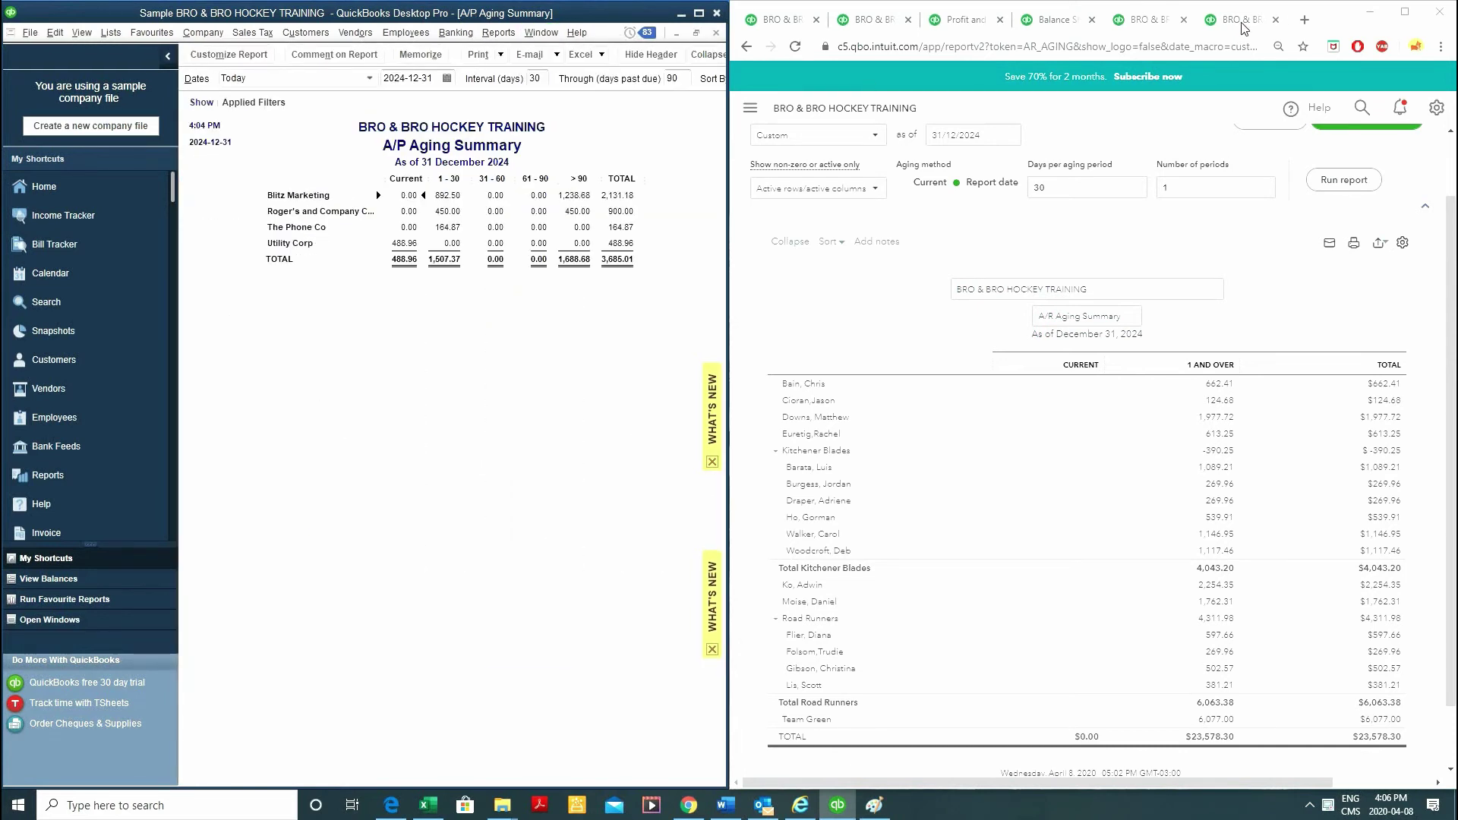
{"action": "left_click", "coordinate": [522, 164]}
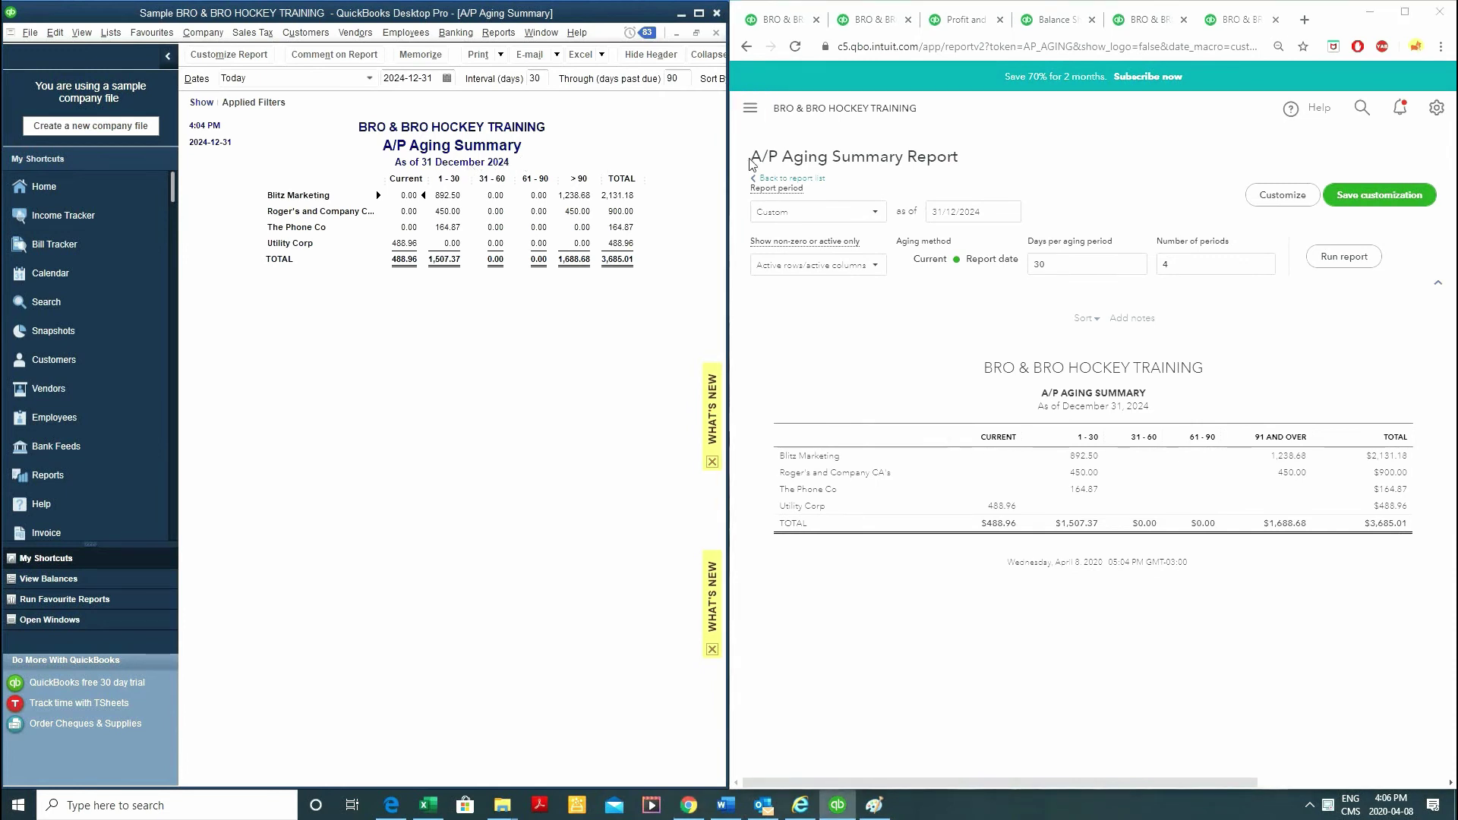
{"action": "left_click", "coordinate": [987, 215]}
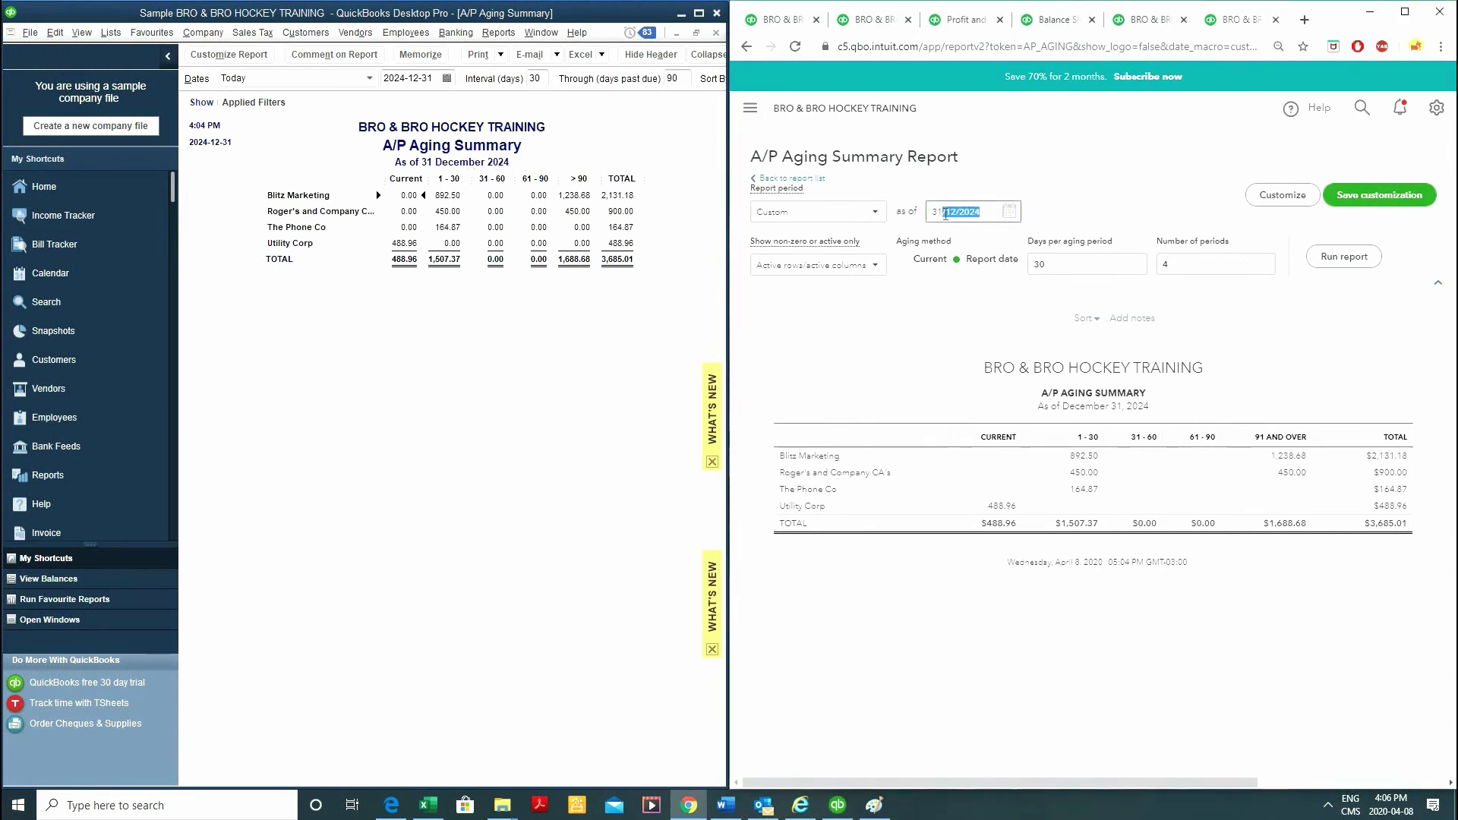